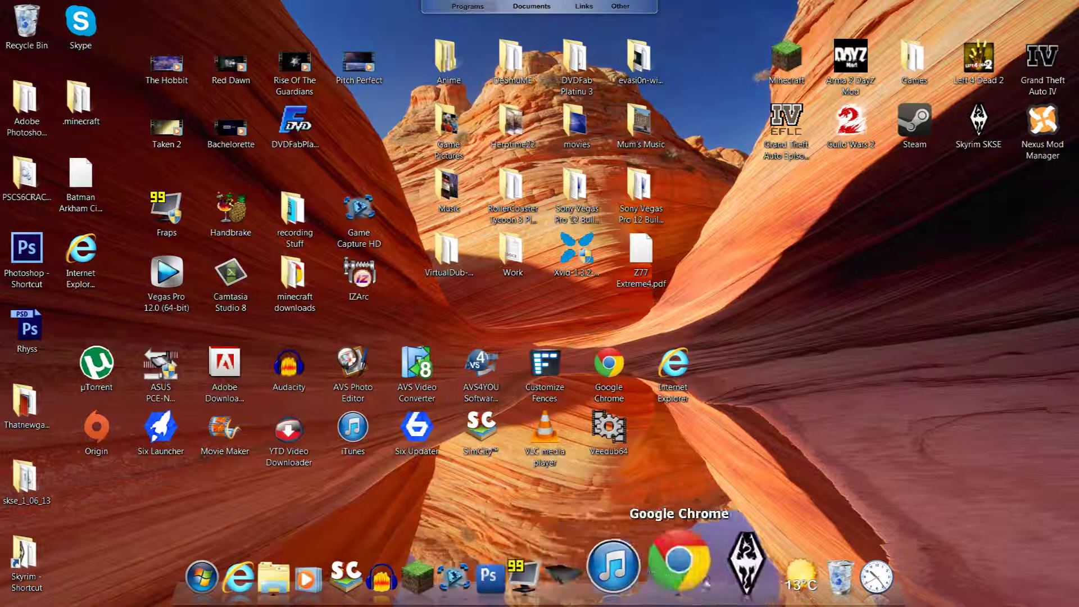
- Open the ObjectDock configuration and show the Quicklaunch Dock's Accessibility options
mouse_move(481, 10)
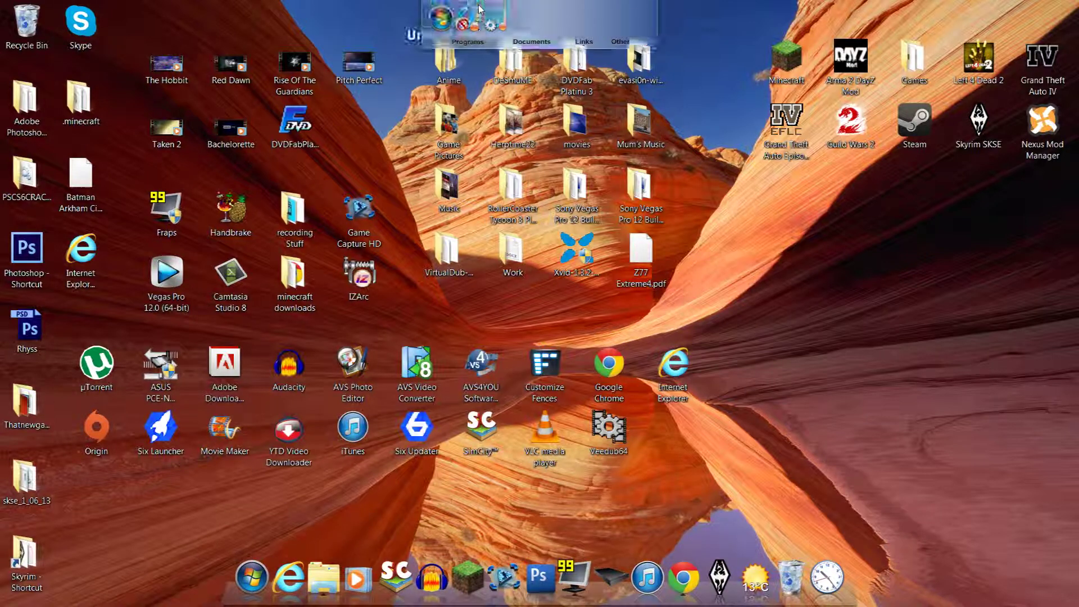
click(509, 24)
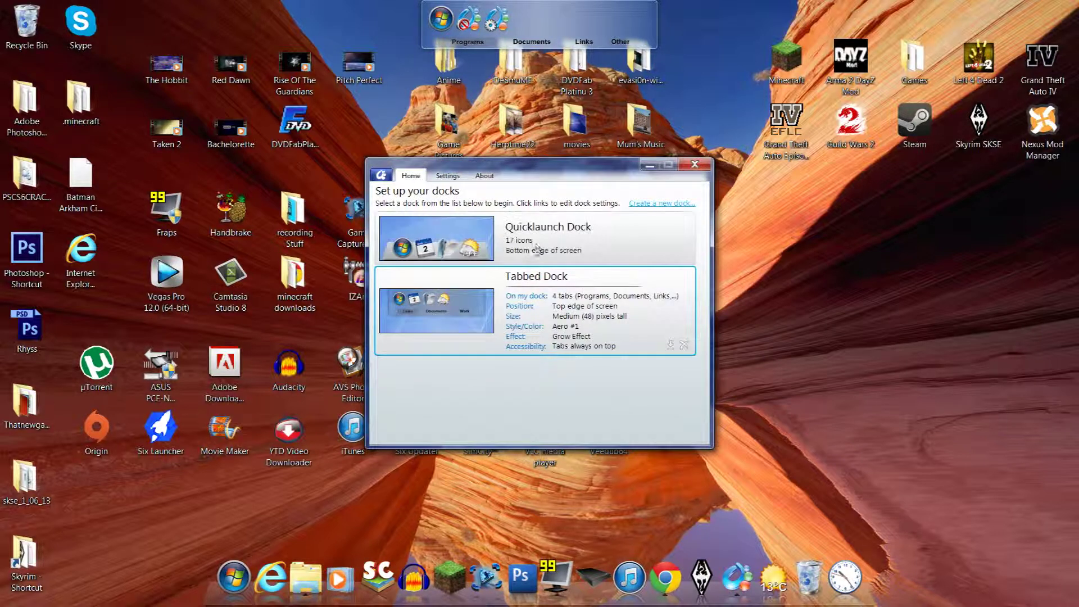
mouse_move(533, 240)
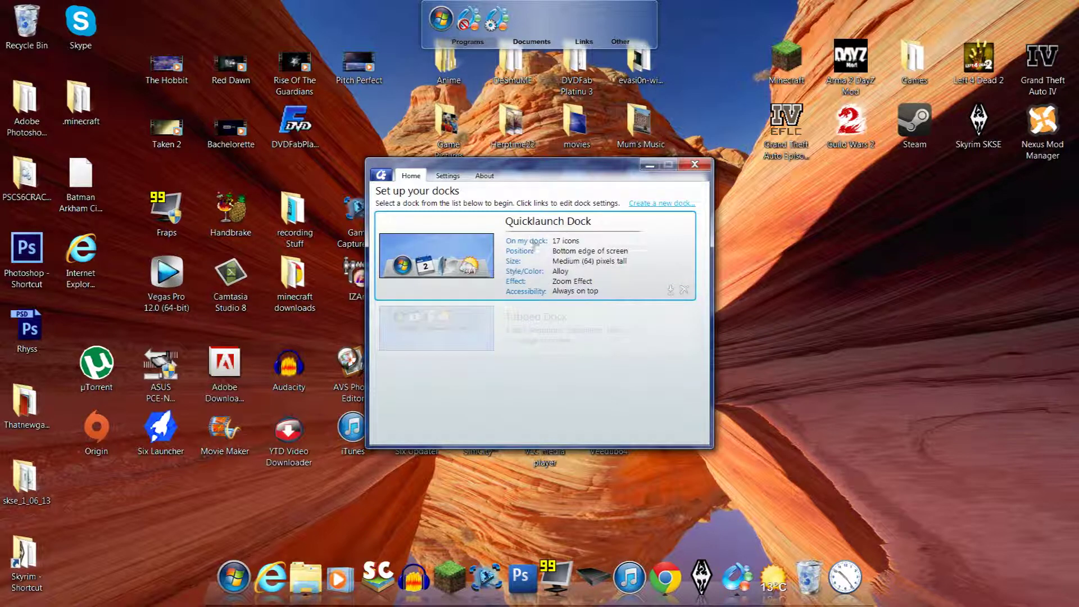
click(533, 292)
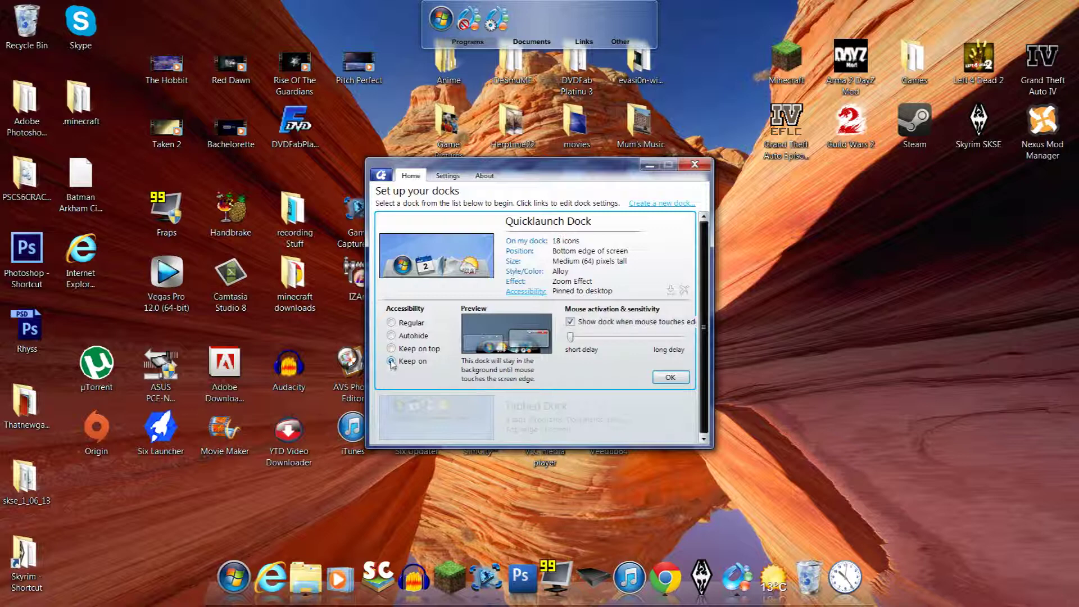
- Try Autohide and Keep on top, then set the dock to Regular and show its Animations settings
click(391, 336)
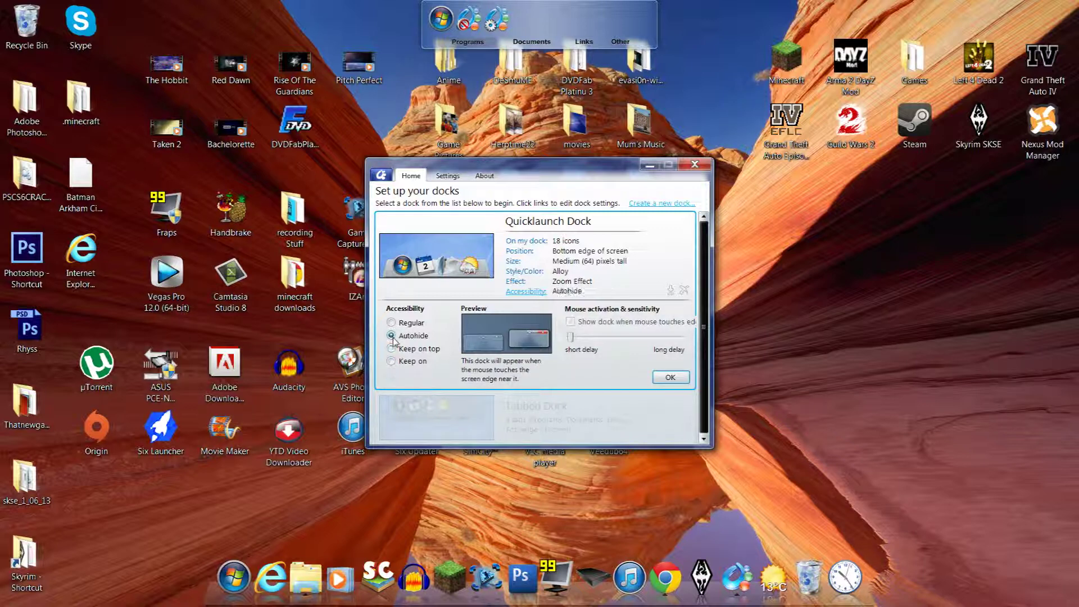
click(391, 322)
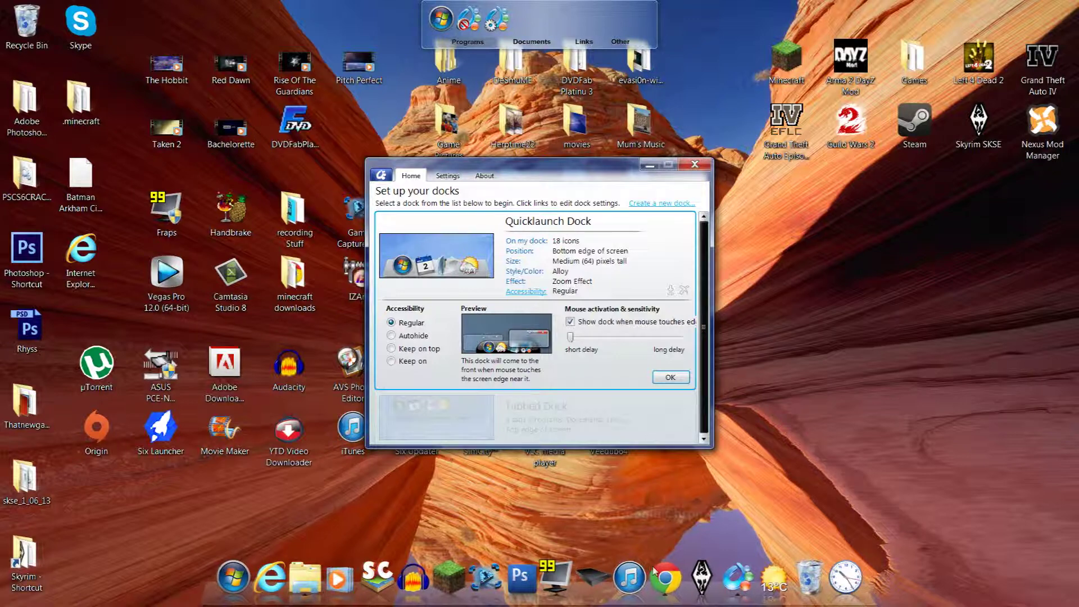
click(391, 336)
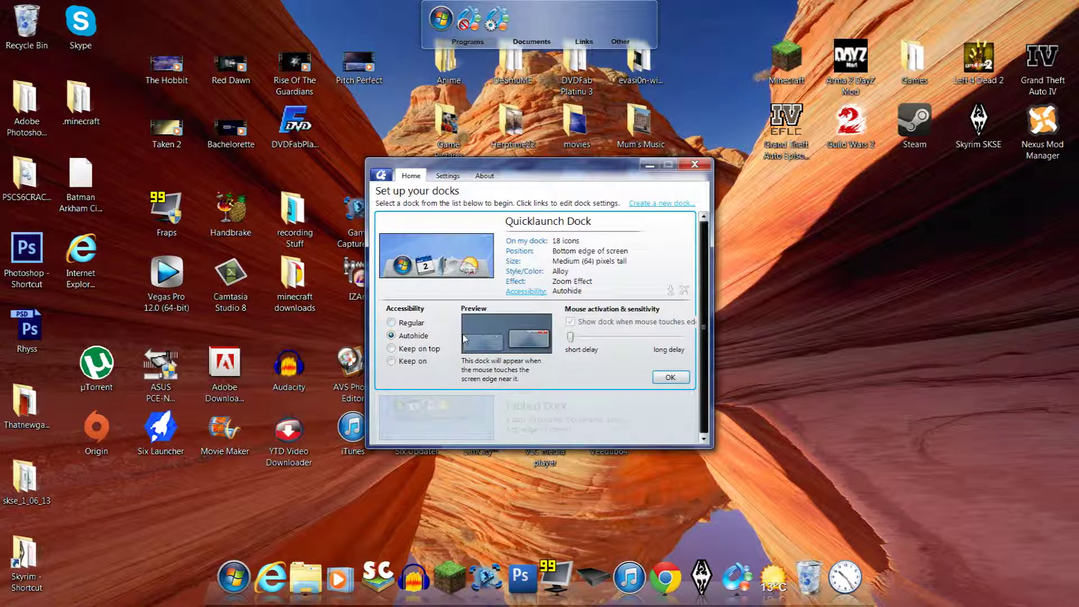
click(399, 324)
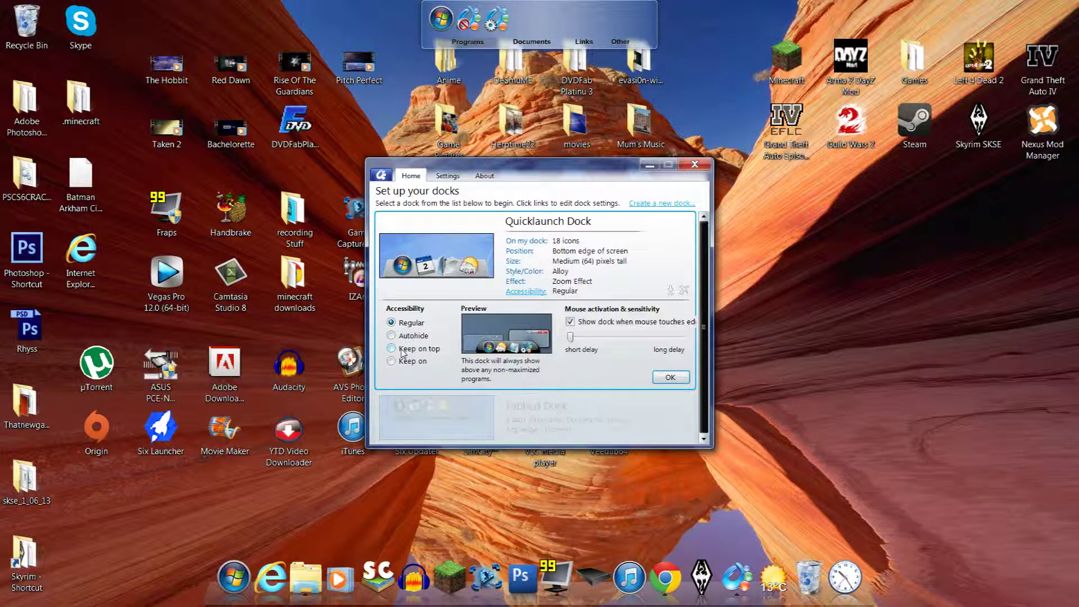
click(403, 351)
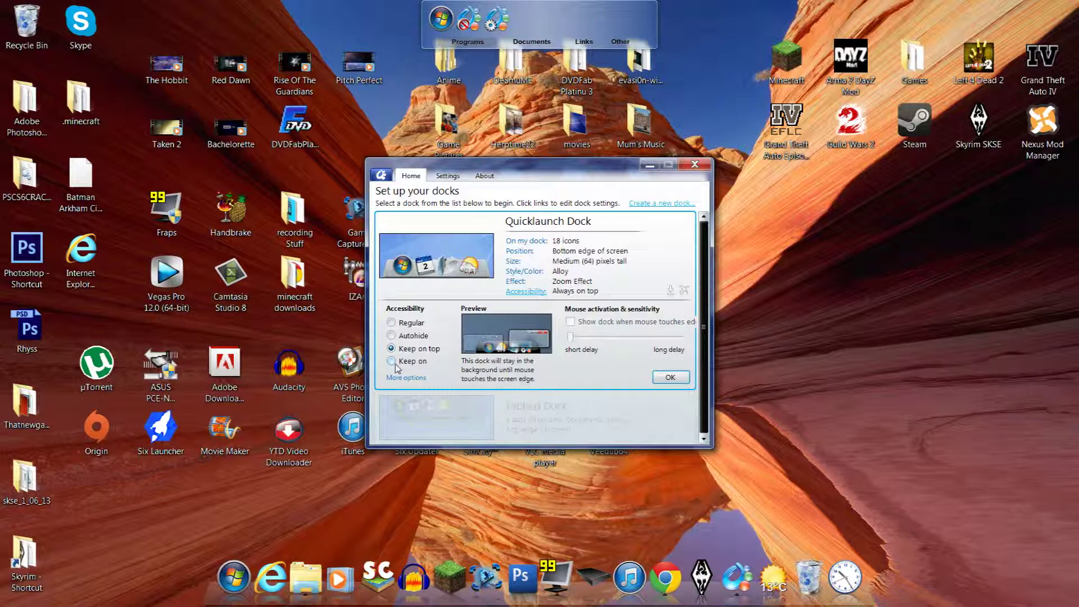
click(400, 326)
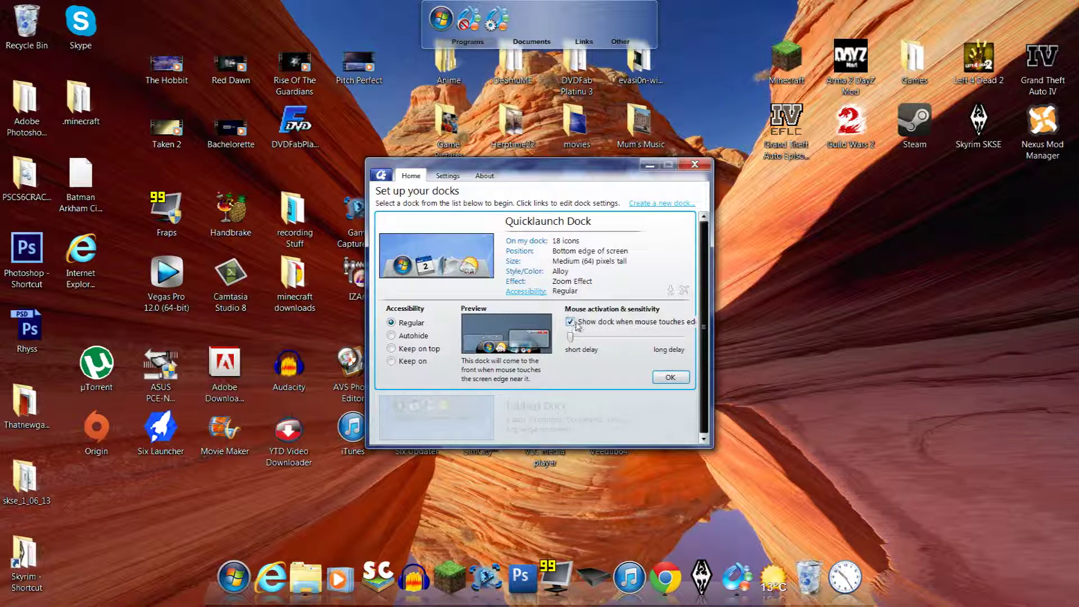
click(515, 281)
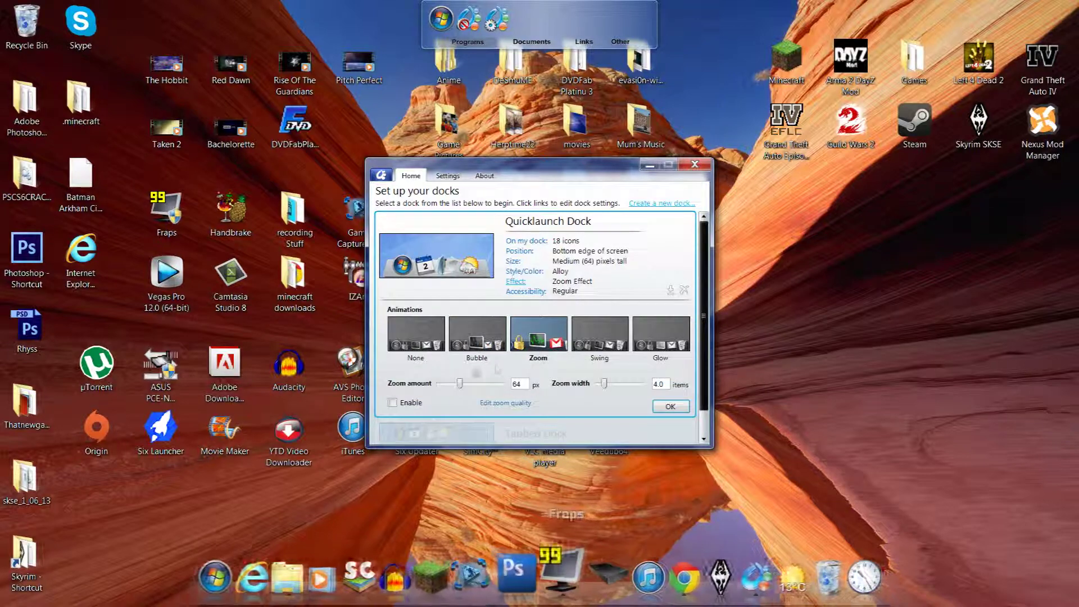
click(414, 341)
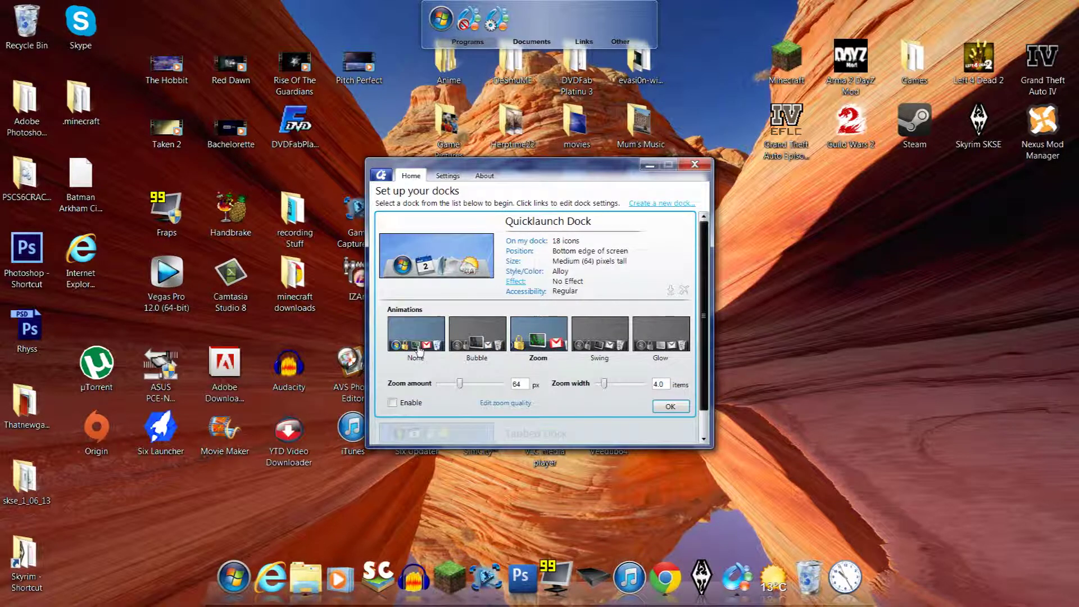
click(477, 342)
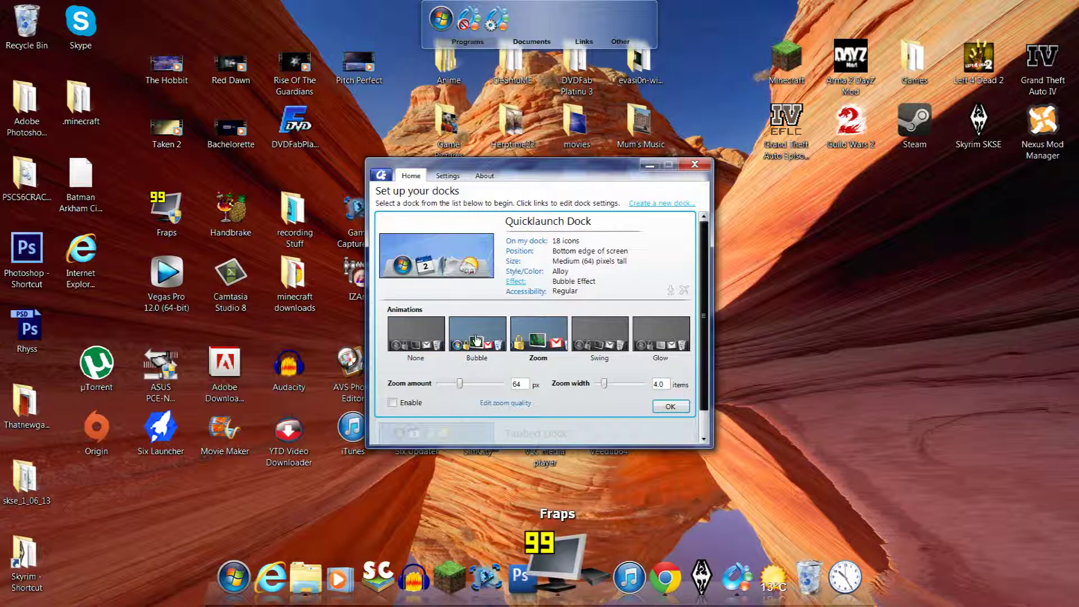
click(543, 344)
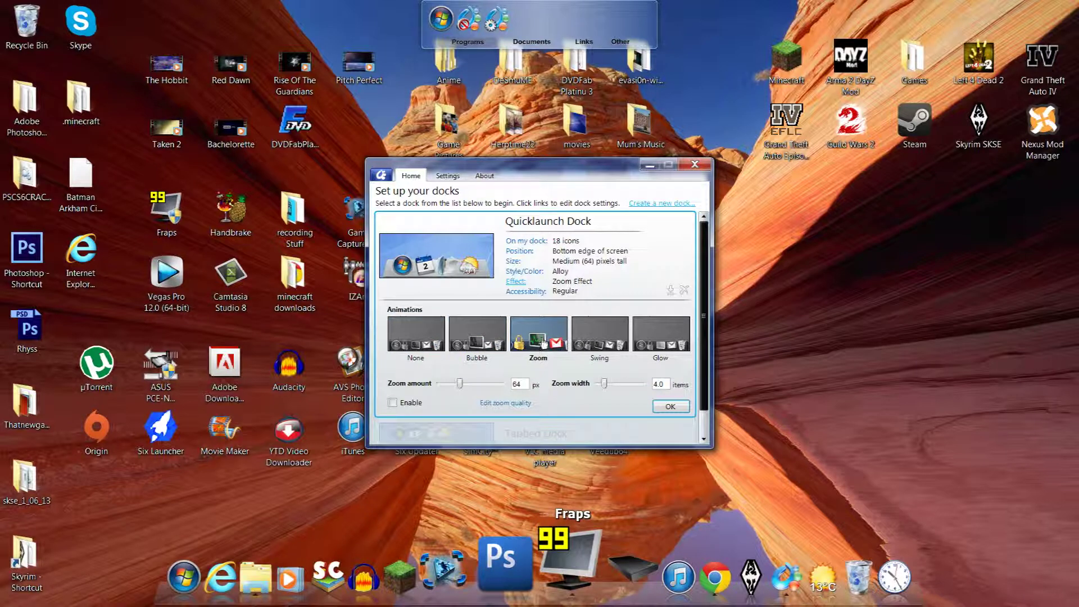
click(607, 346)
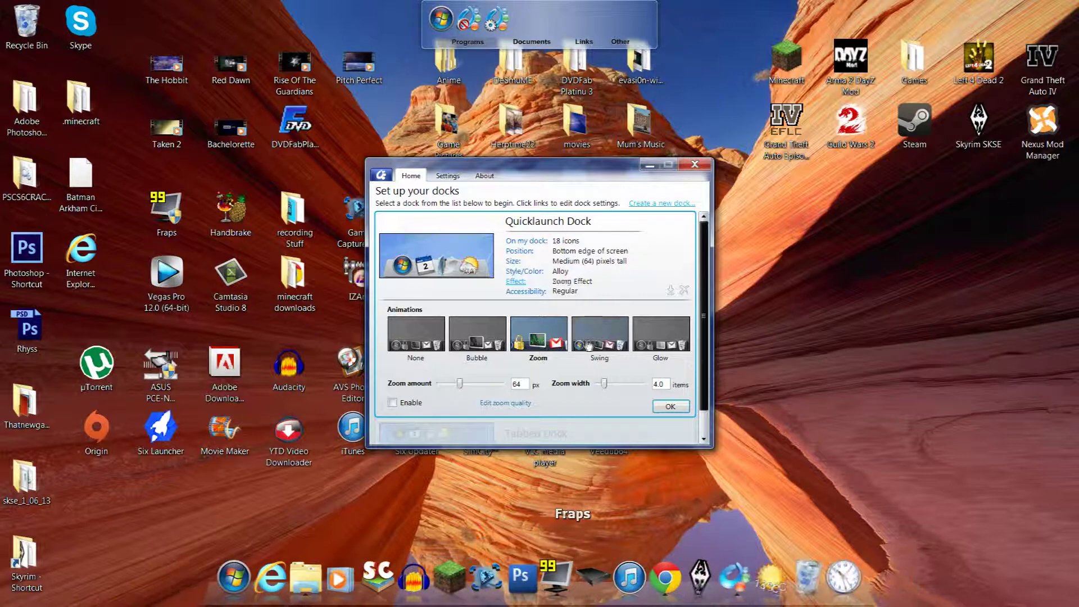
click(656, 345)
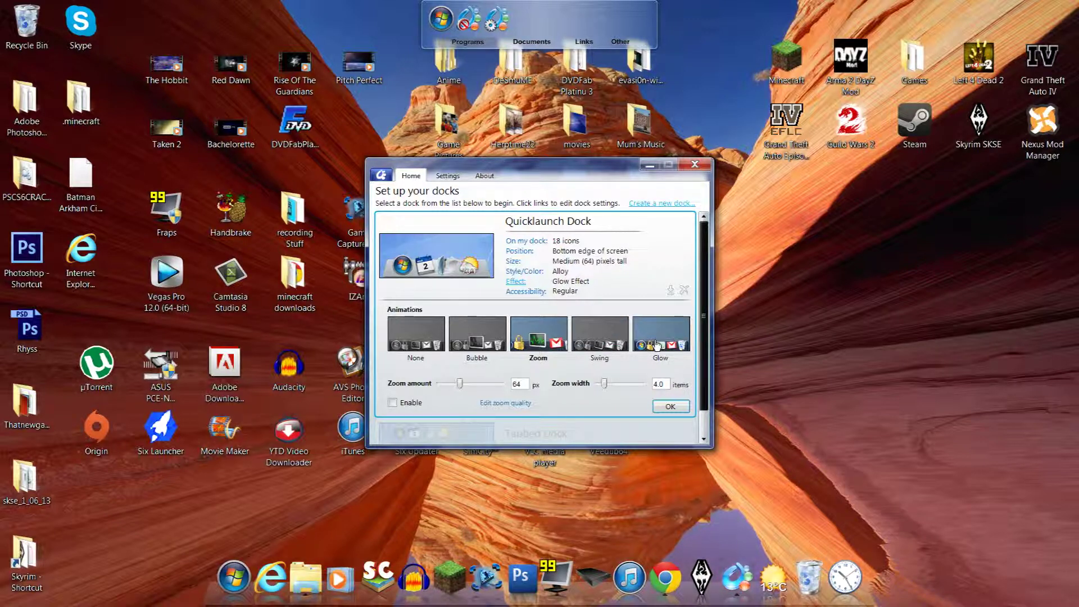
click(663, 358)
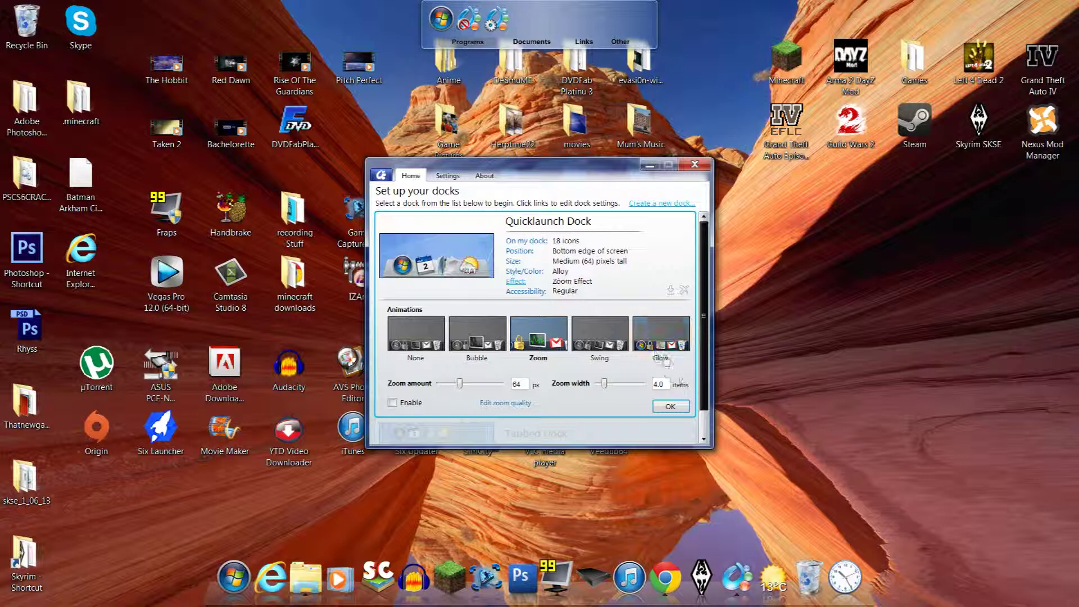
- Open the dock's Style settings and preview the Acrylic and Alloy backgrounds
click(520, 271)
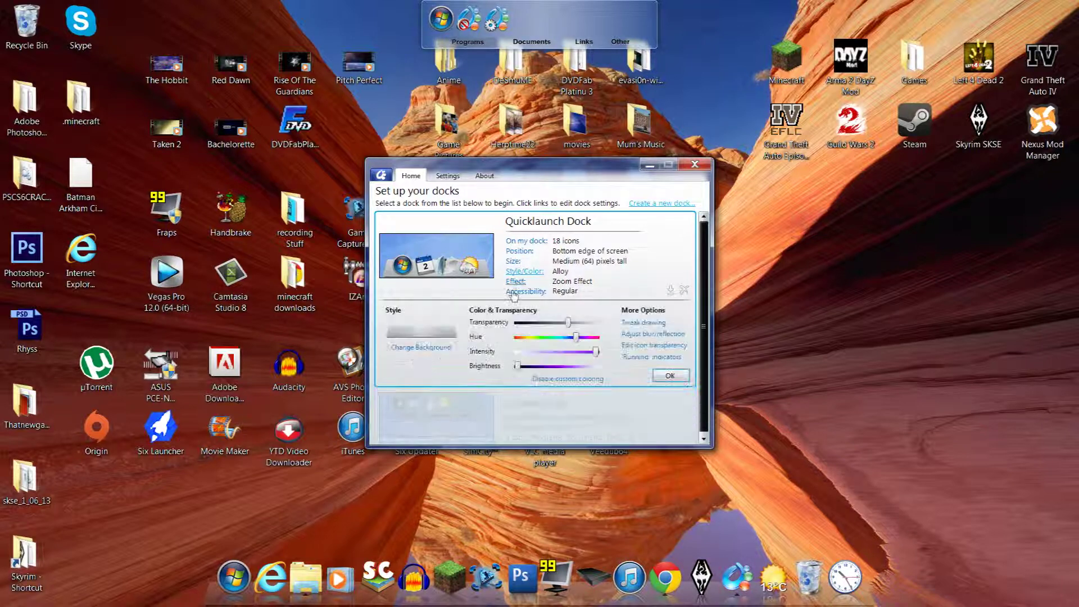
click(412, 347)
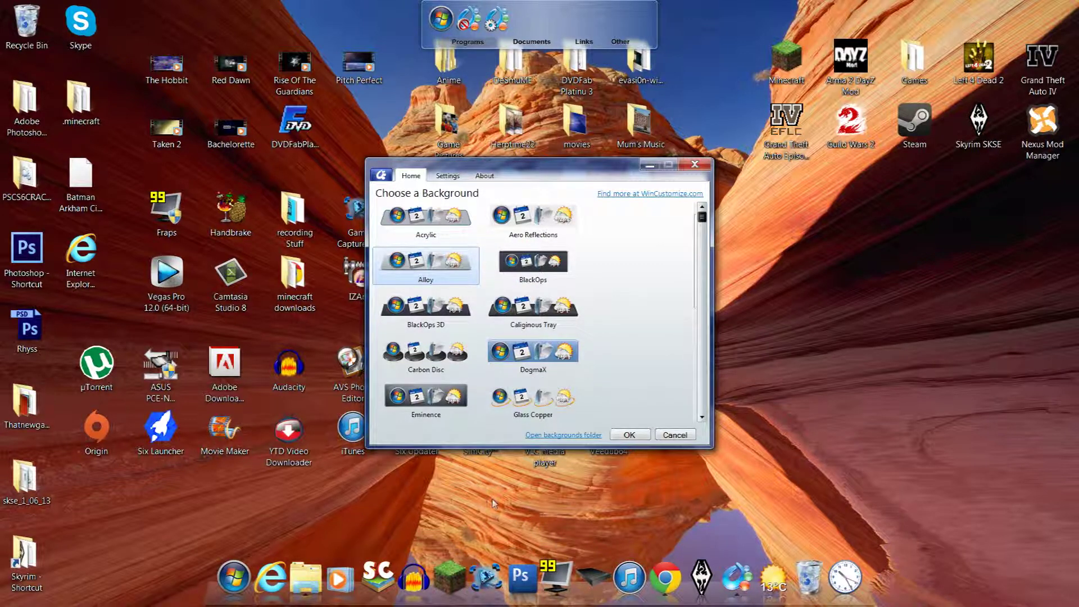
click(444, 222)
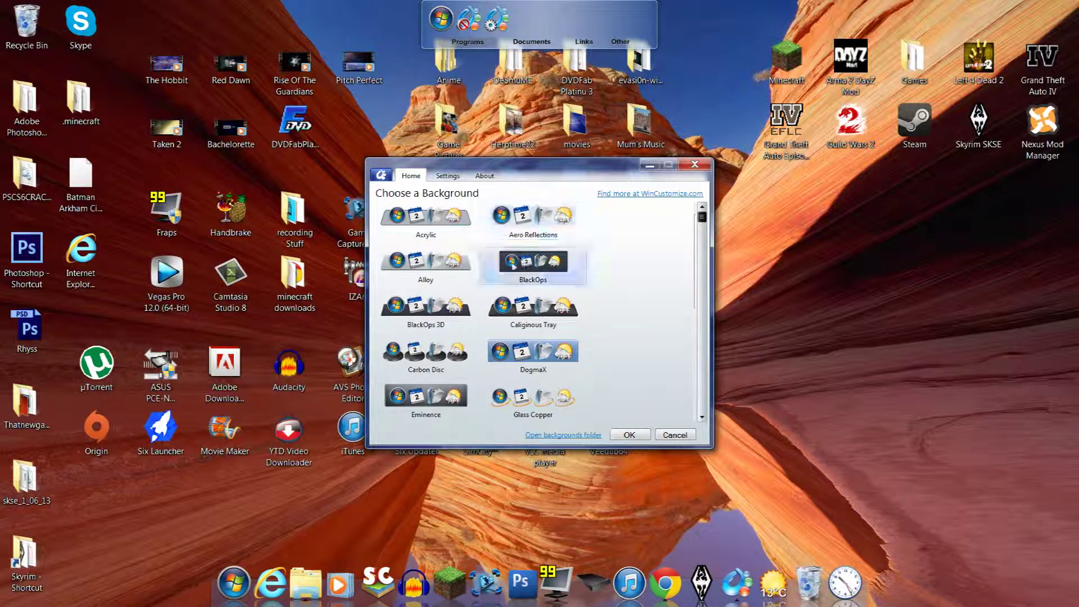
click(475, 271)
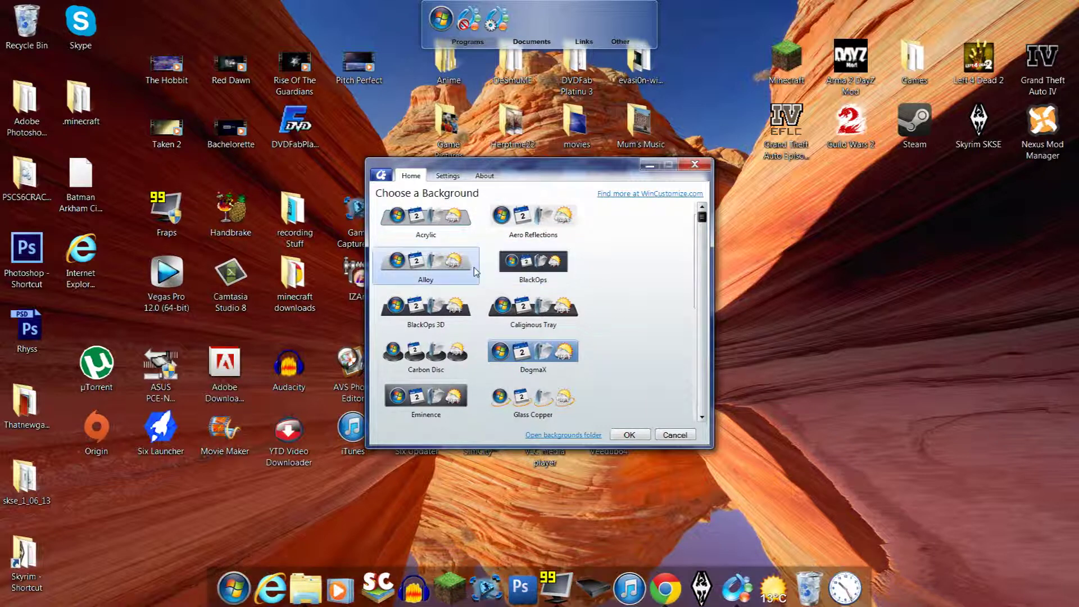
click(411, 176)
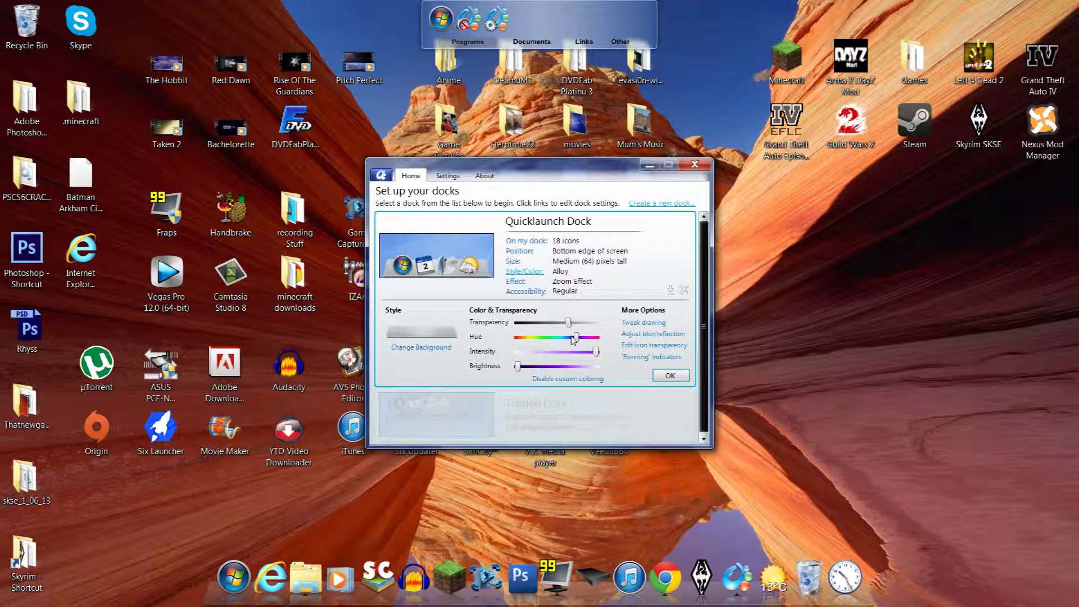
- Make the dock background fully opaque, adjust brightness, leave custom colouring off, and reopen the background list
drag(568, 323, 518, 323)
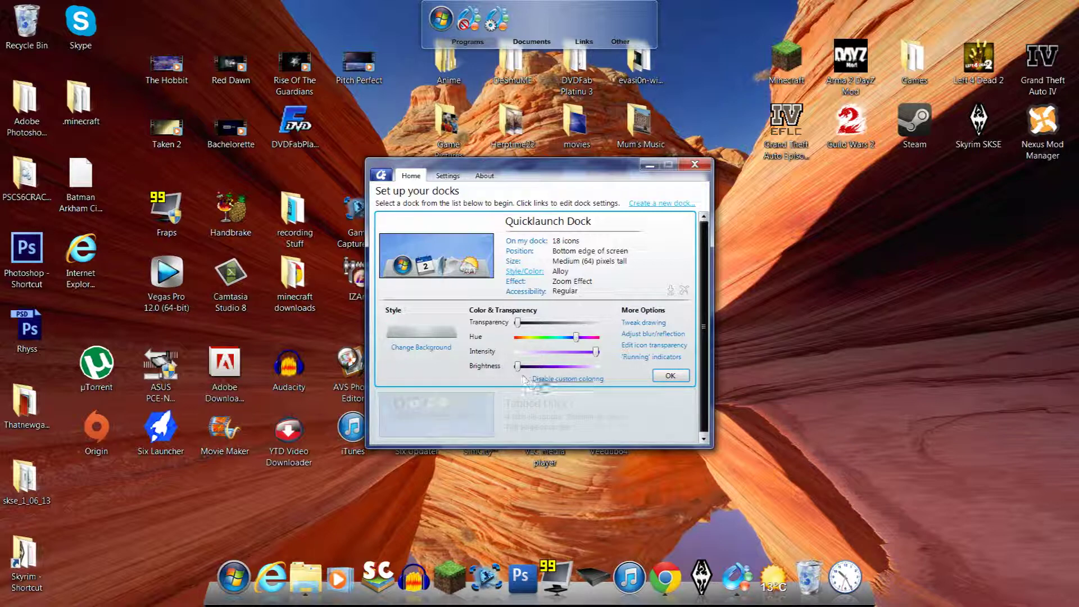
click(543, 380)
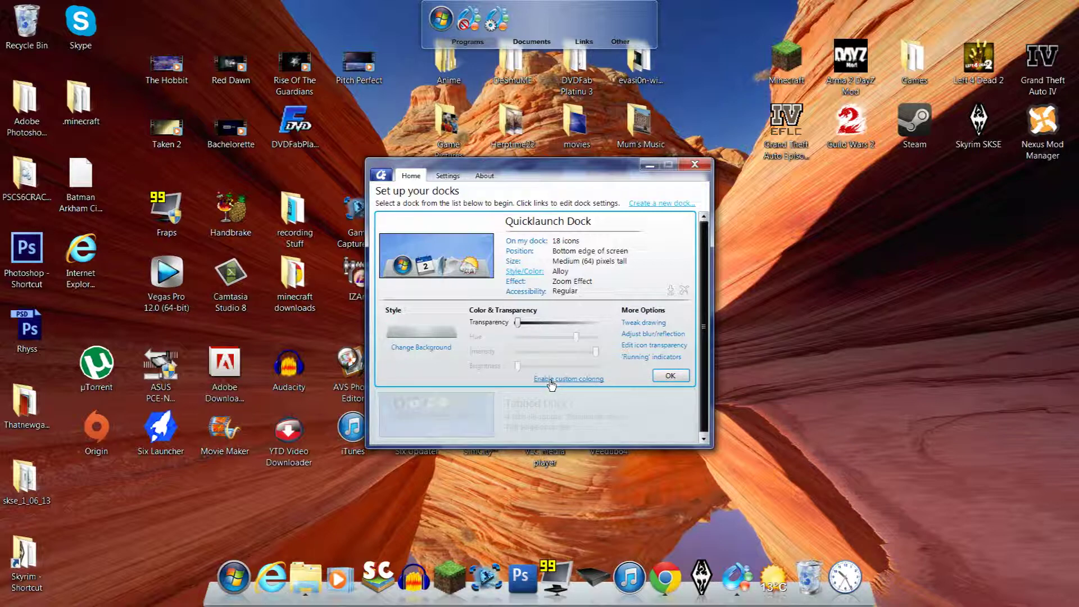
click(551, 379)
drag(518, 366, 497, 377)
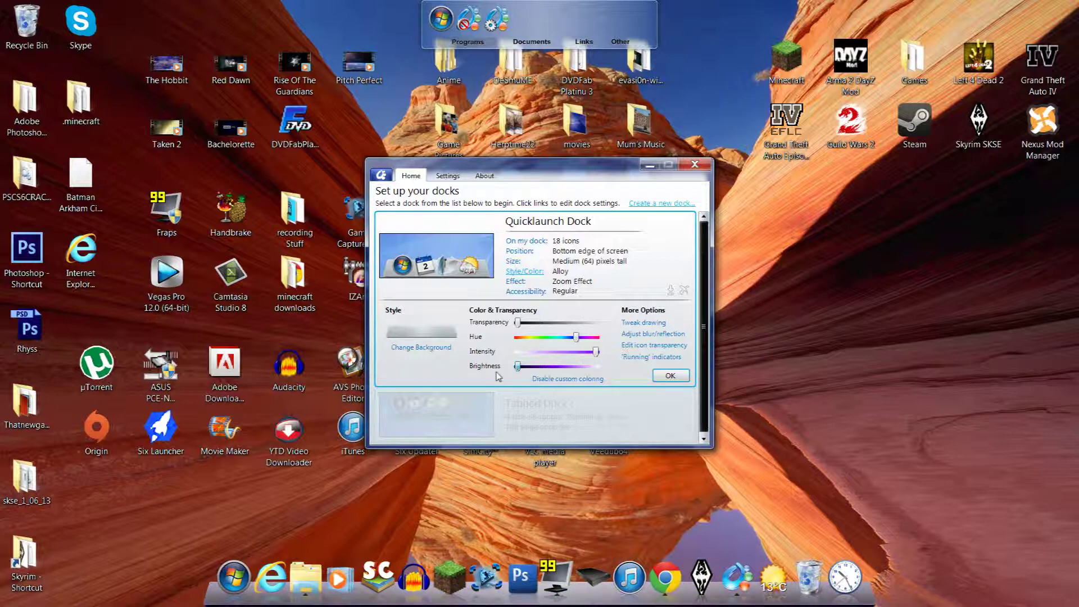
click(553, 380)
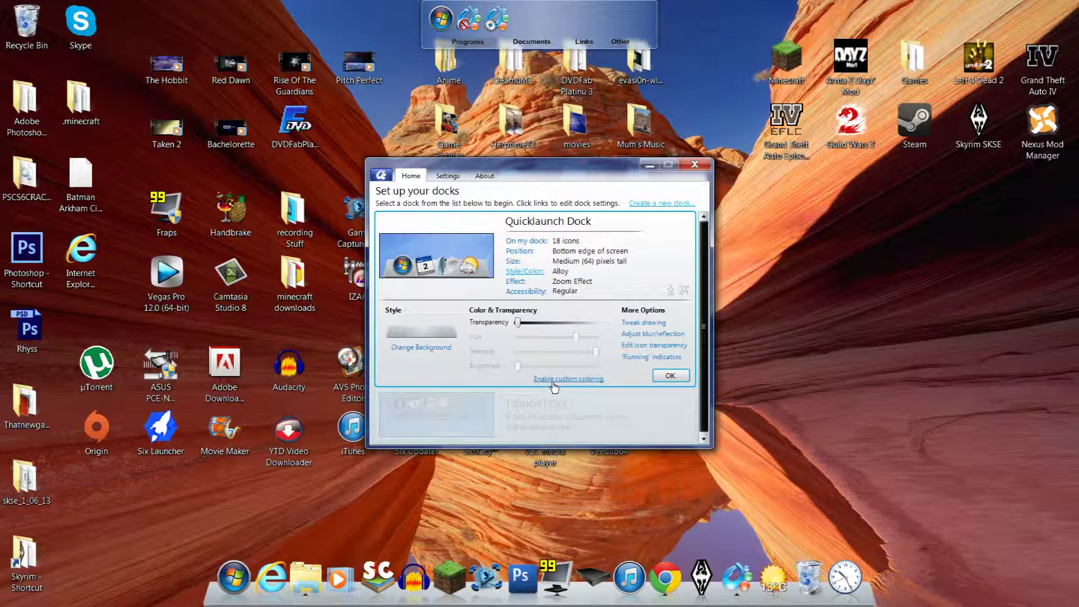
click(422, 347)
- Preview Acrylic, Aero Reflections, BlackOps, BlackOps 3D, Caliginous Tray, Carbon Disc, DogmaX, Eminence and Glass Copper backgrounds
click(439, 224)
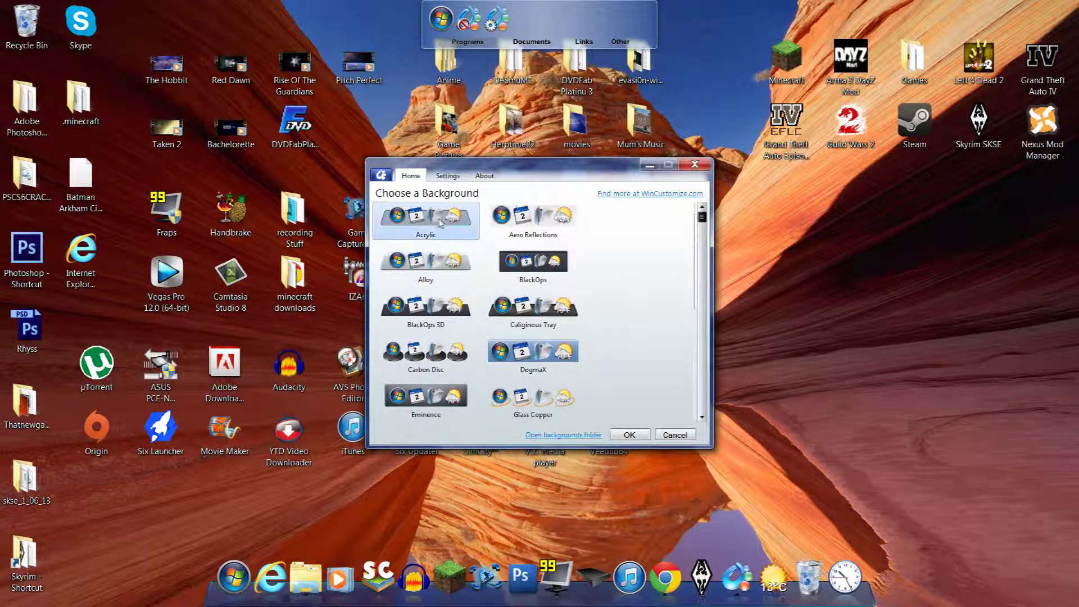
click(528, 231)
click(532, 263)
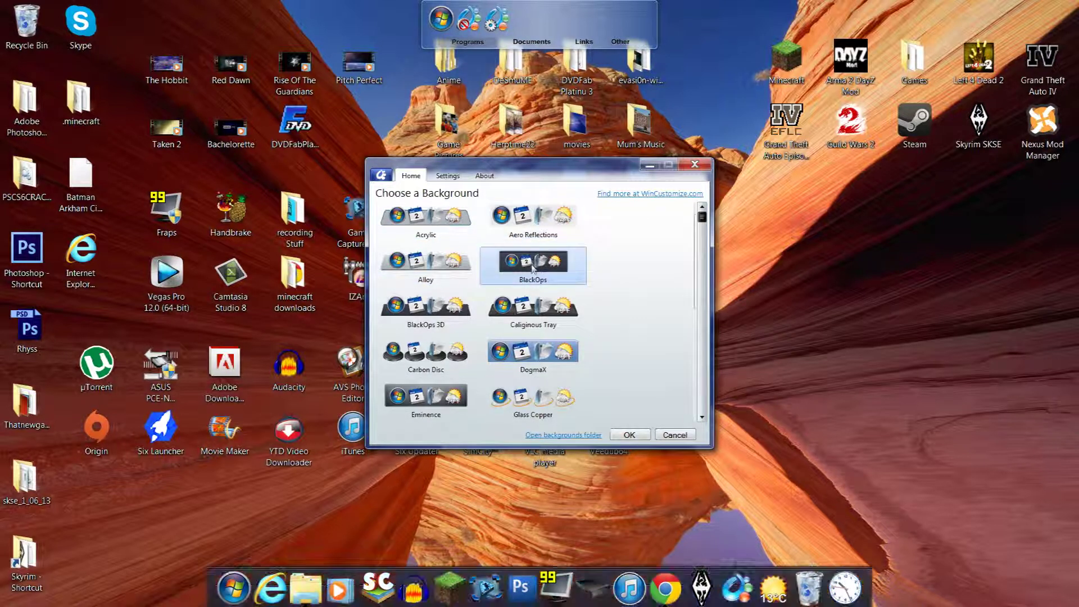
click(442, 309)
click(509, 315)
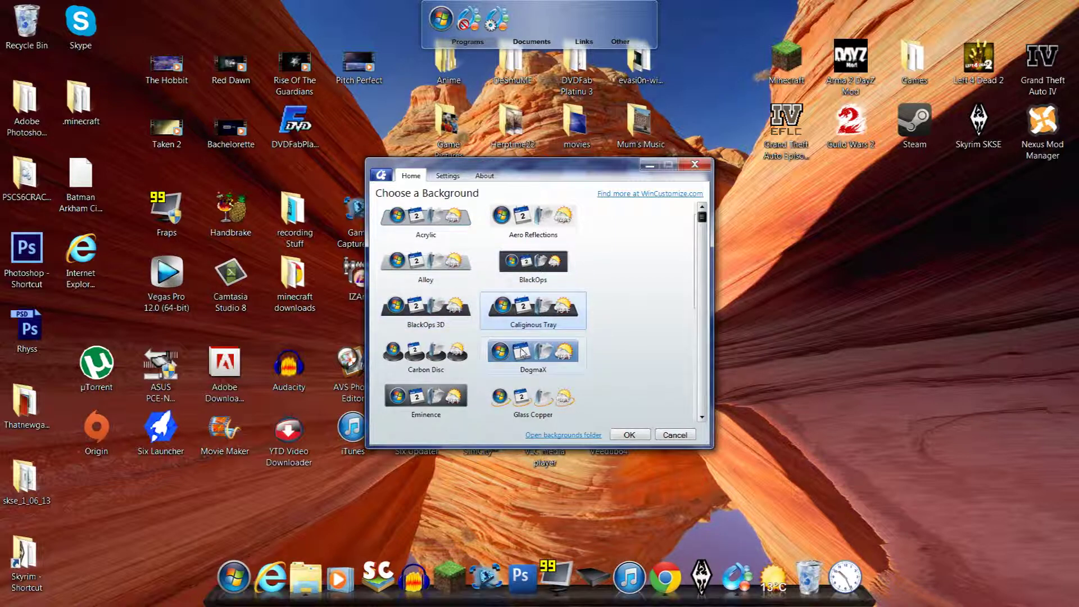
click(523, 352)
click(524, 331)
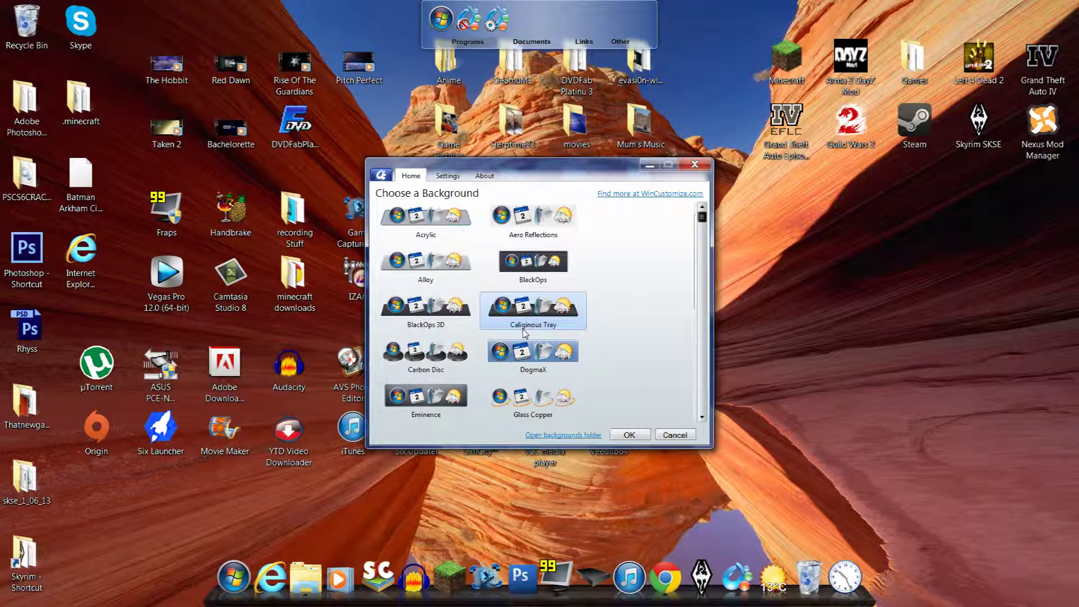
click(449, 355)
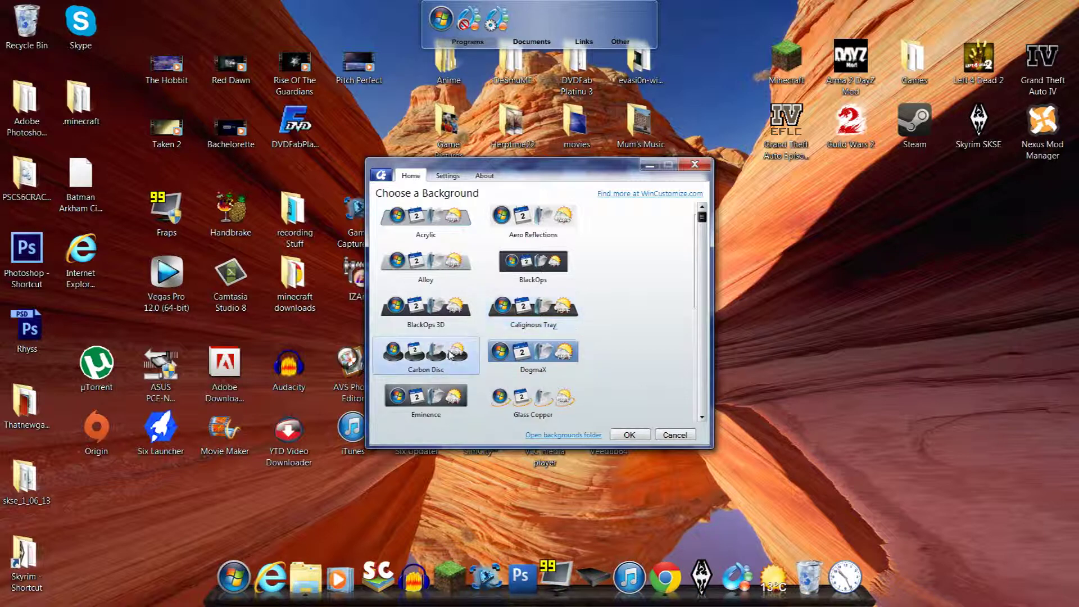
click(521, 365)
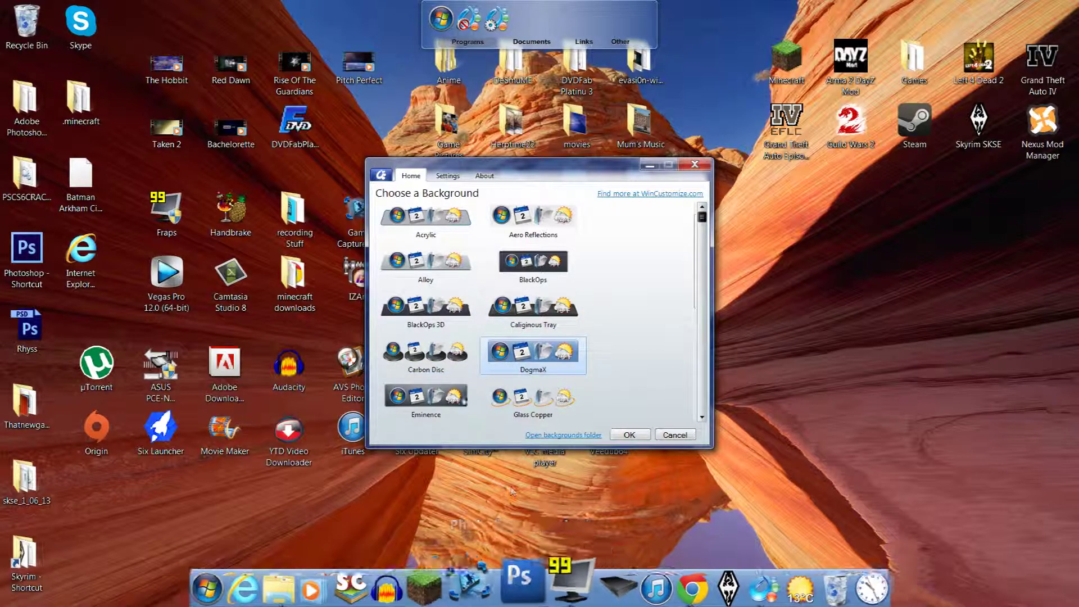
click(456, 400)
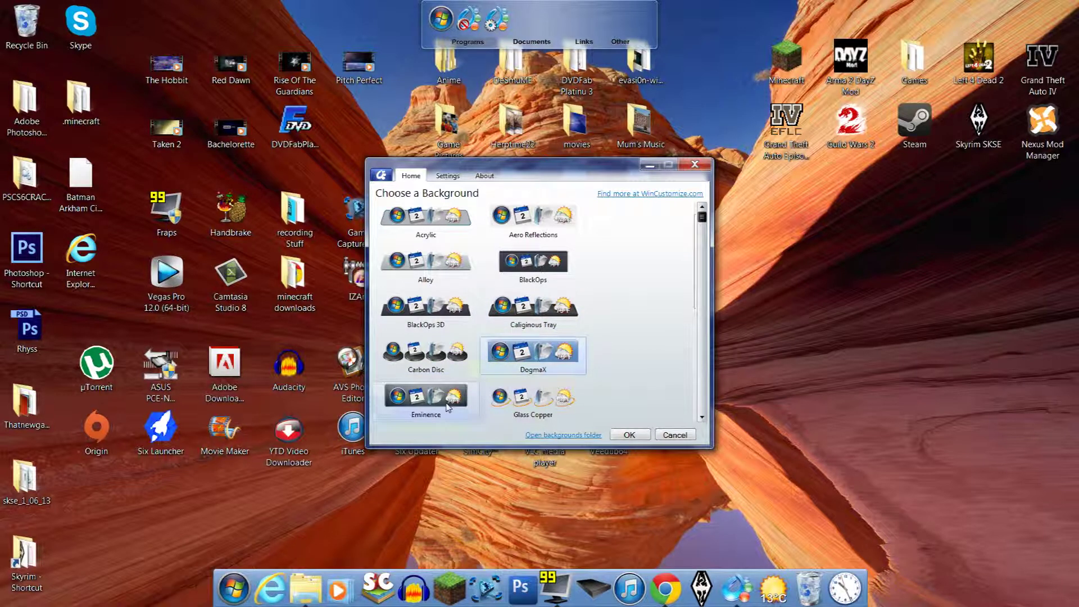
click(531, 403)
- Preview the Hyper Grass, Impulse Reflections, K-TEK Tiles, K-TEK, Live Dock and Rusty Square backgrounds
scroll(524, 380, down, 3)
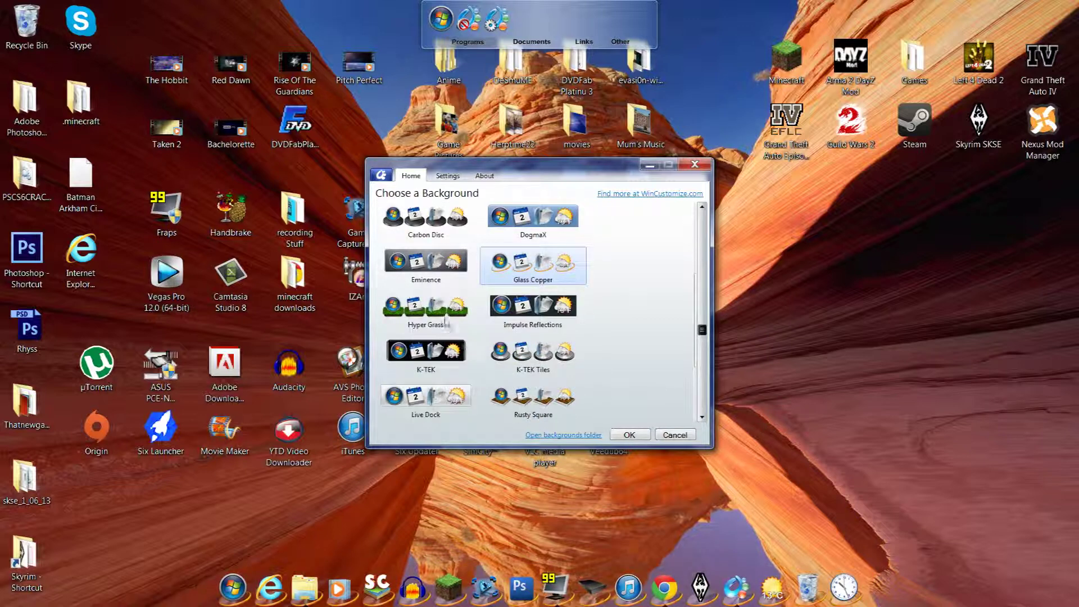
click(432, 322)
click(499, 318)
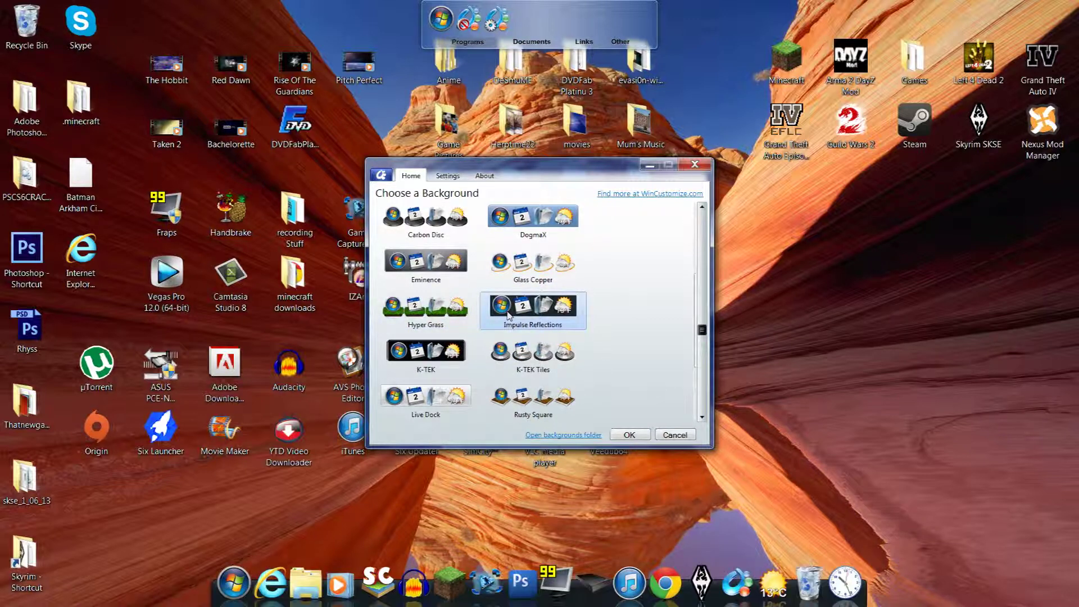
click(526, 359)
click(453, 359)
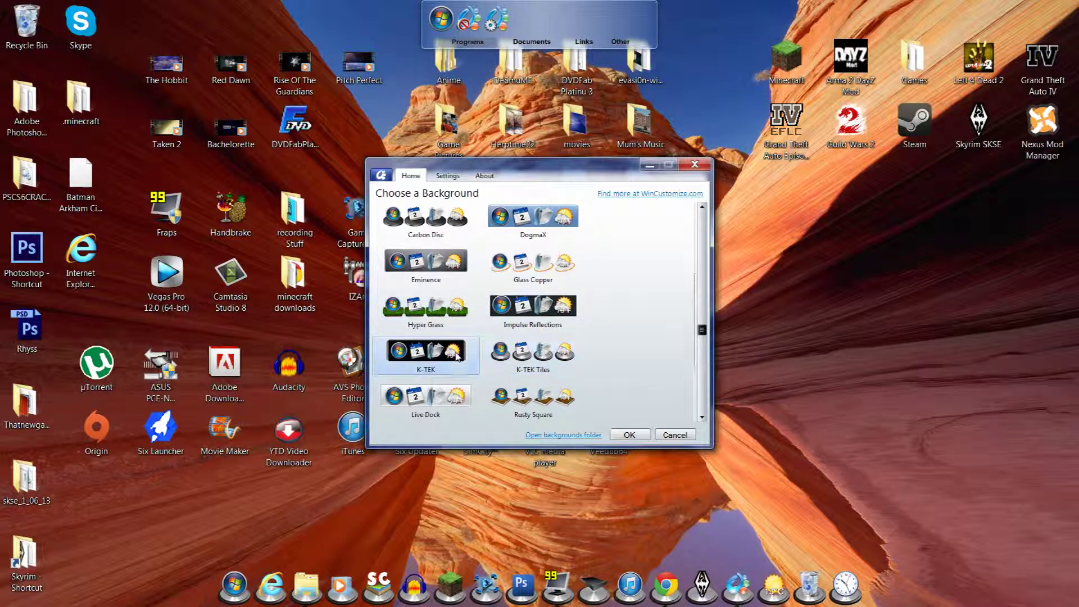
click(450, 404)
click(520, 399)
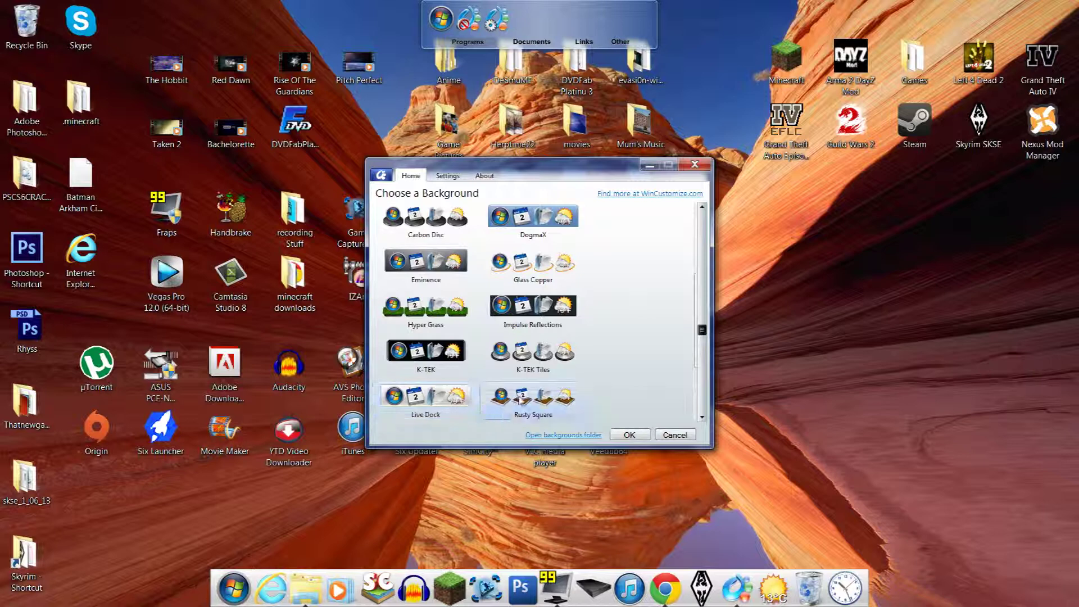
- Preview Silver Fox, Speedy, Sticky and Woody, then reselect the Alloy background
scroll(521, 399, down, 1)
click(470, 389)
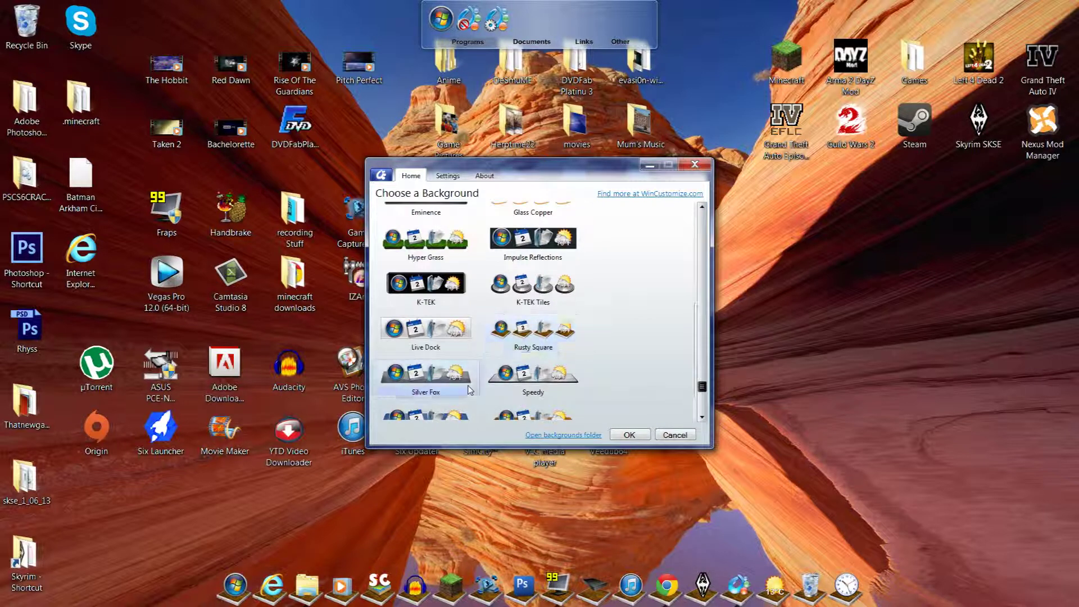
click(494, 388)
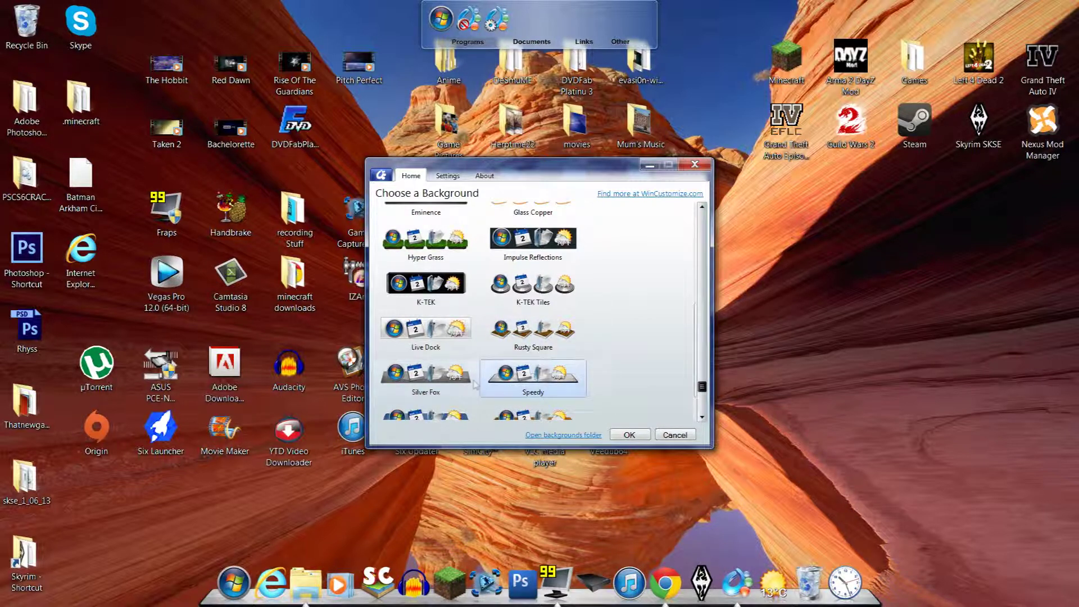
scroll(421, 371, down, 1)
click(436, 395)
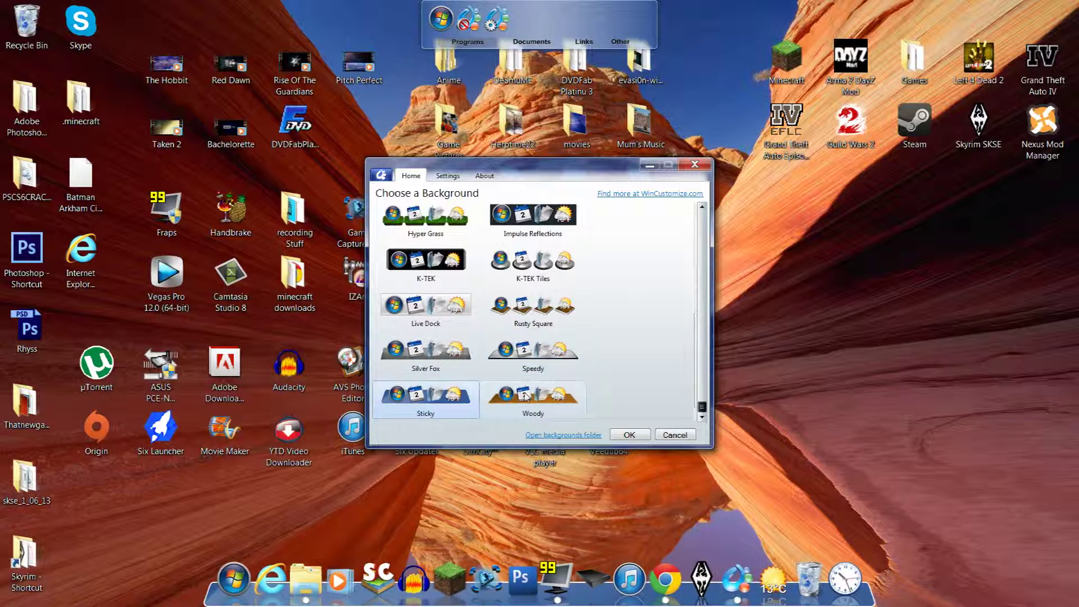
click(526, 397)
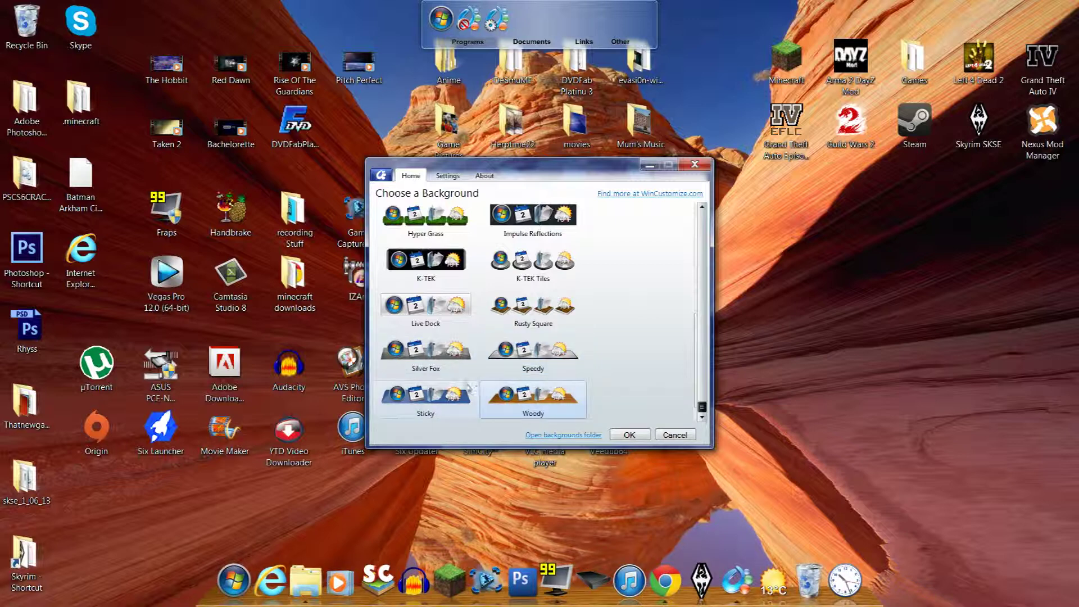
scroll(466, 388, up, 10)
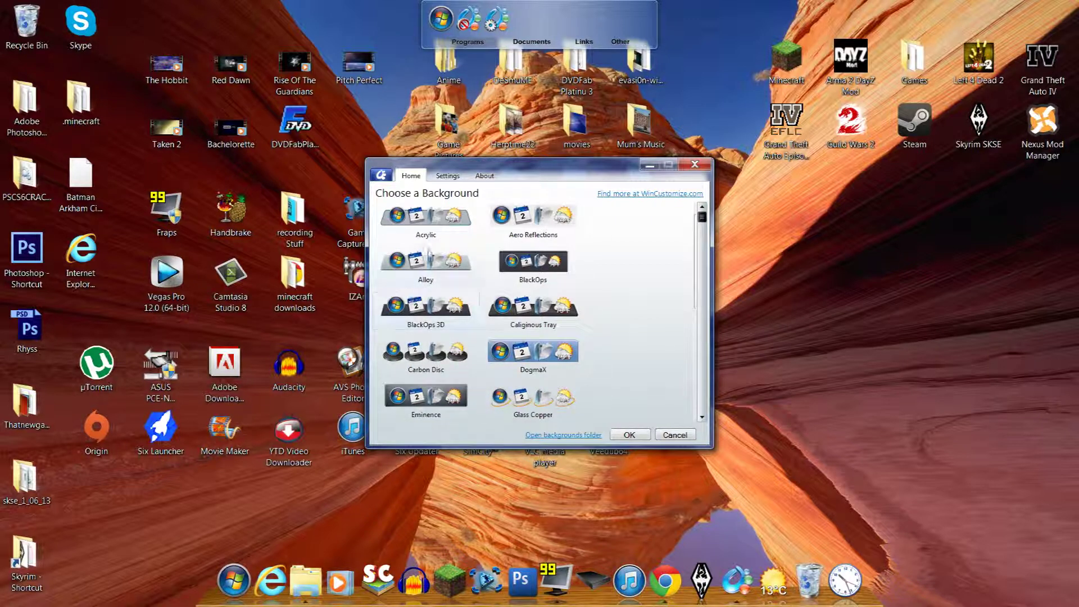
click(451, 280)
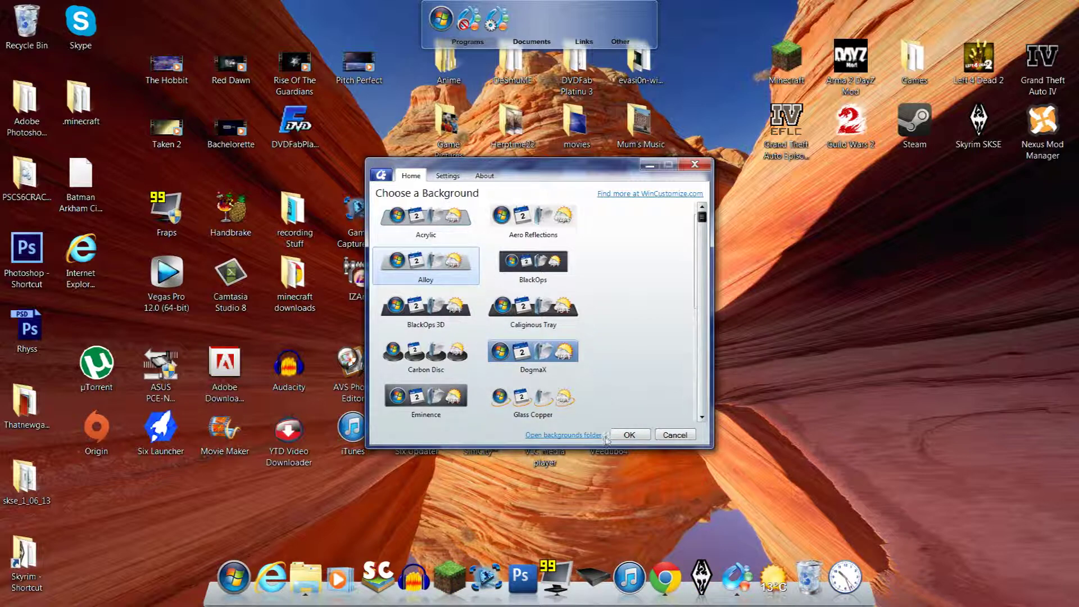
- Confirm Alloy with custom colouring enabled and show the 64 px icon / 128 px zoomed size settings
click(621, 436)
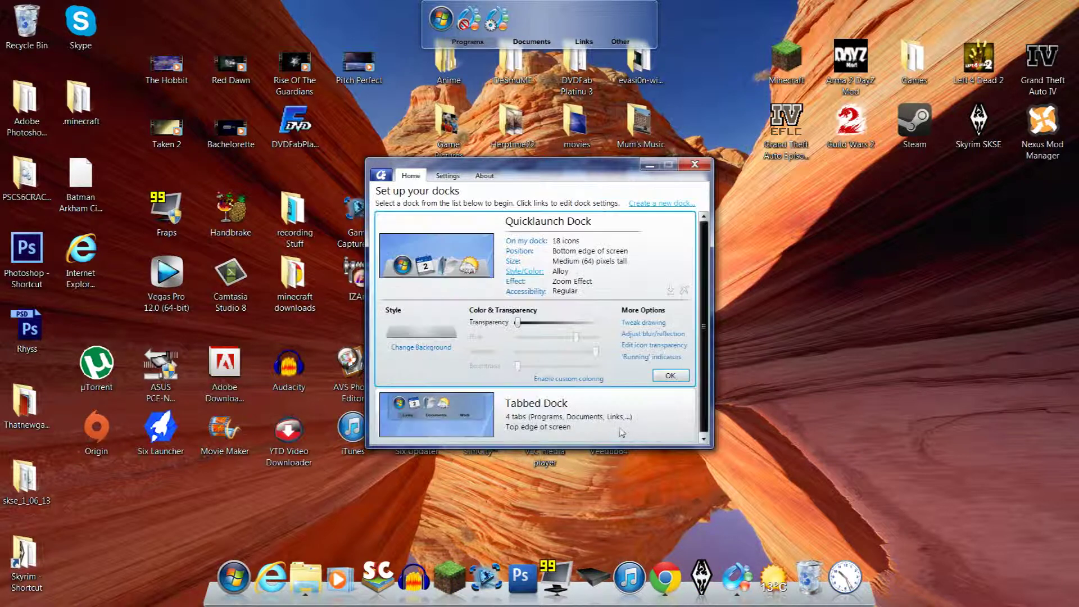
click(567, 378)
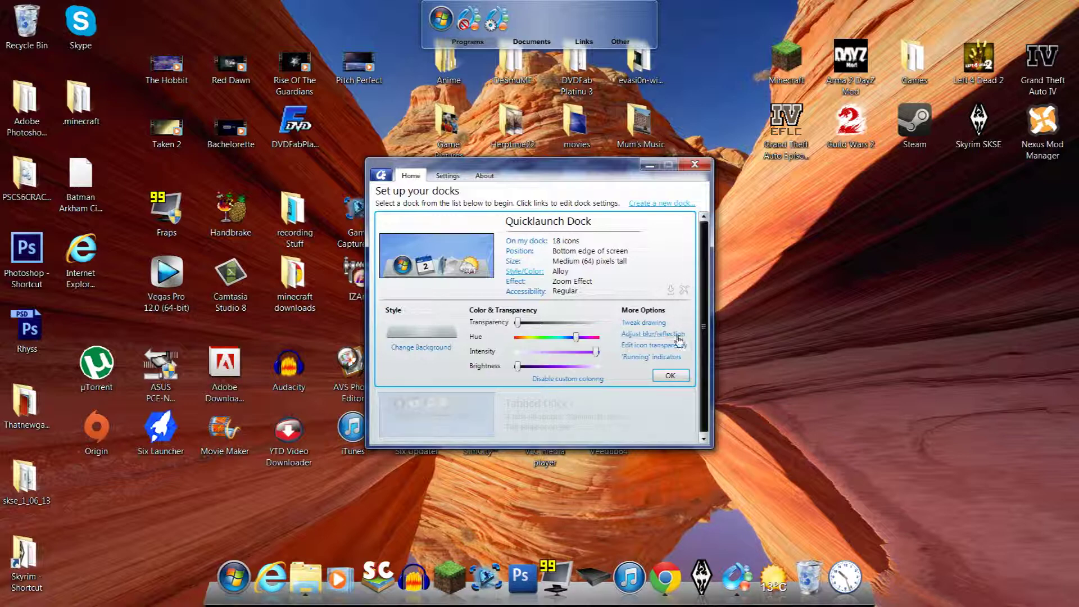
click(670, 376)
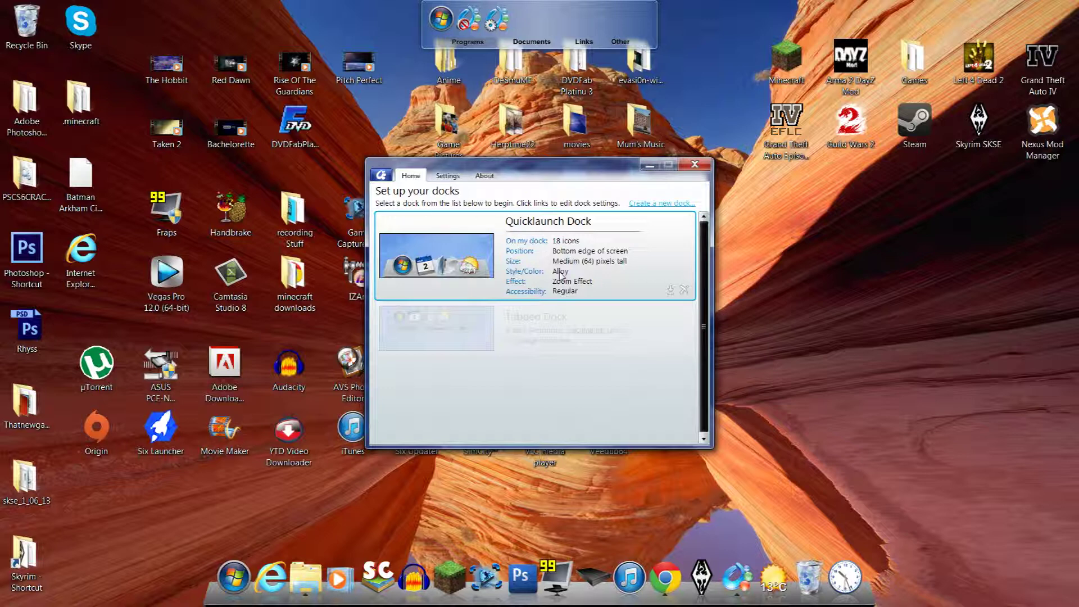
click(513, 262)
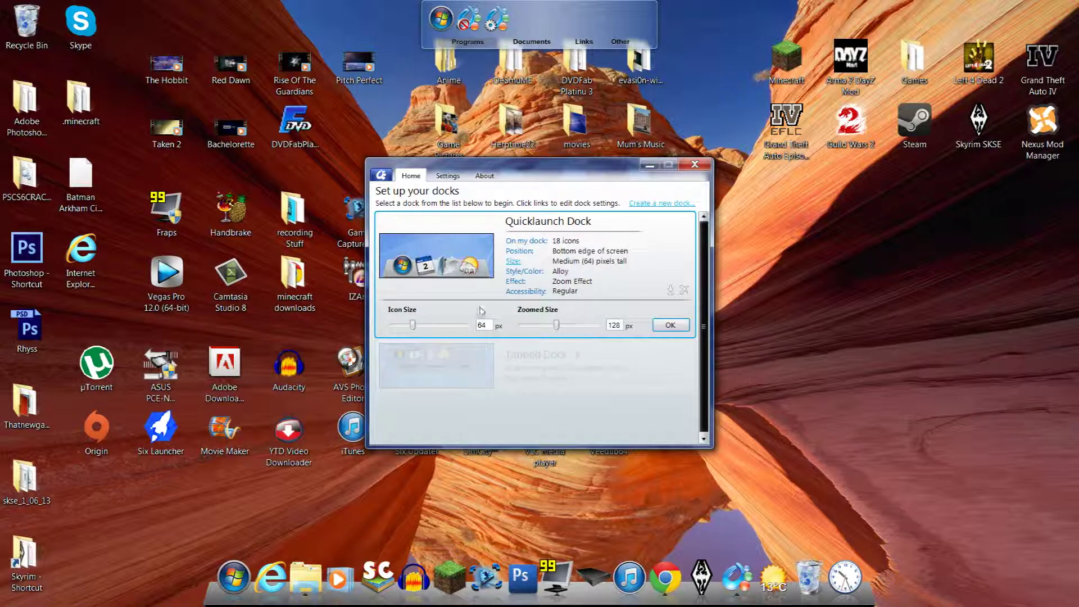
- Set the dock icons to 52 px and zoomed size to 119 px, then show the Position settings
mouse_move(413, 326)
mouse_down()
mouse_move(455, 330)
mouse_move(393, 327)
mouse_up()
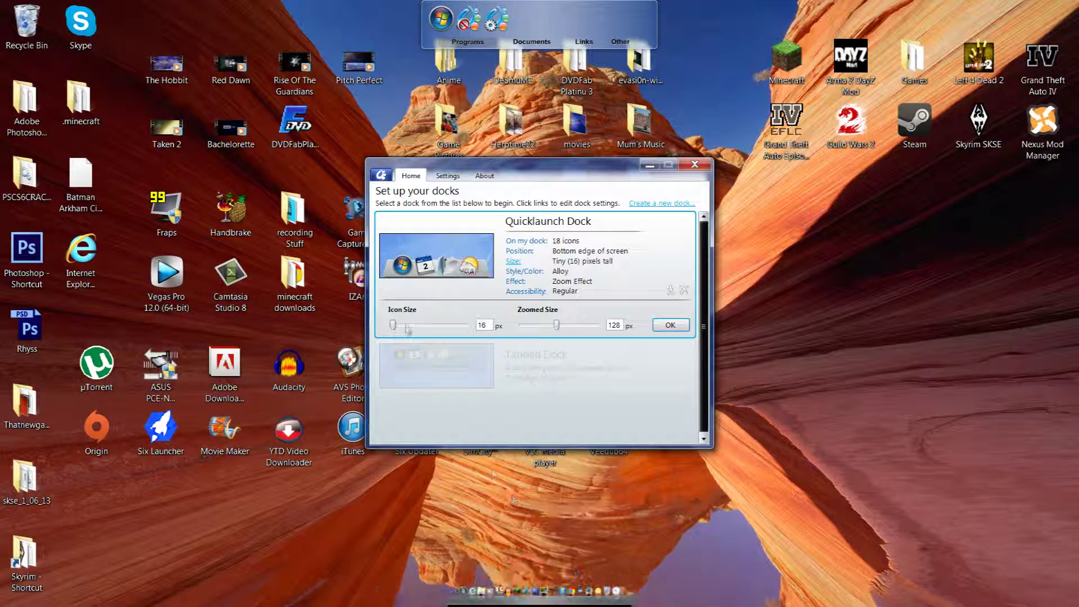
drag(397, 330, 409, 330)
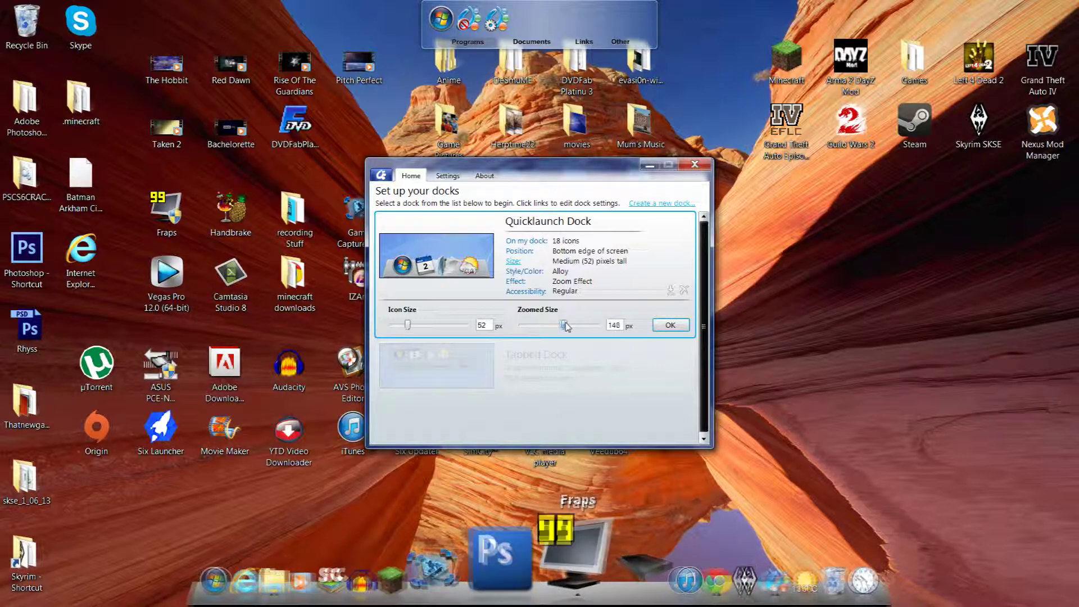
drag(558, 326, 571, 326)
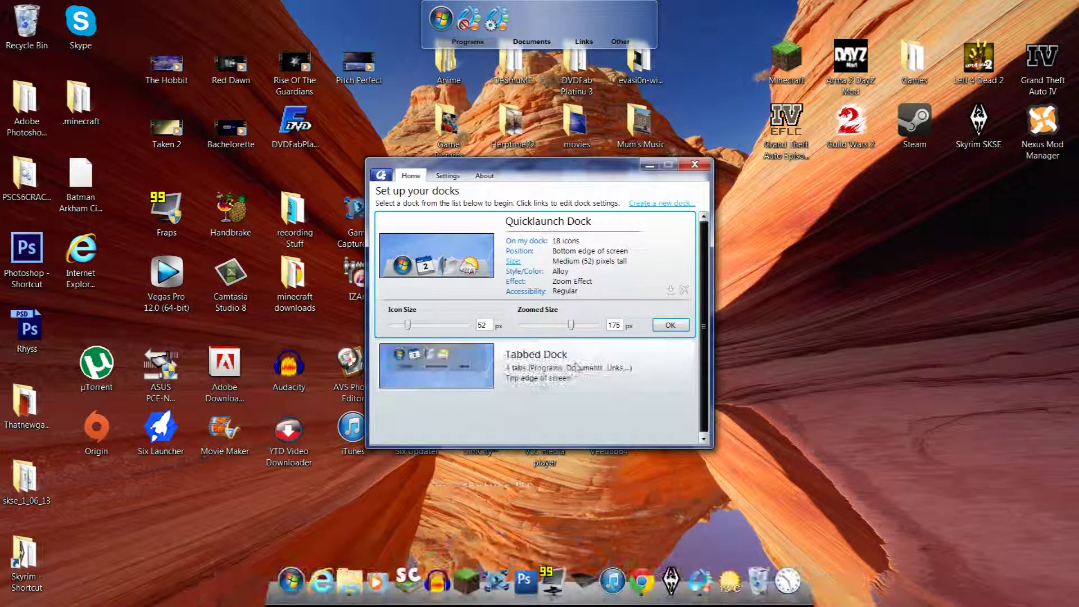
drag(571, 325, 595, 325)
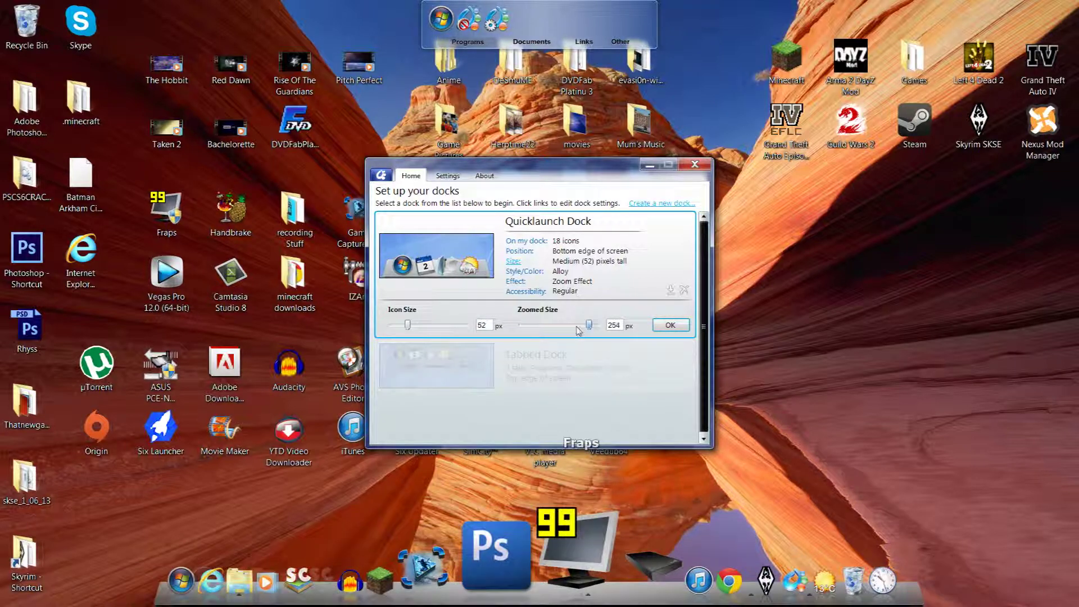
drag(595, 325, 518, 328)
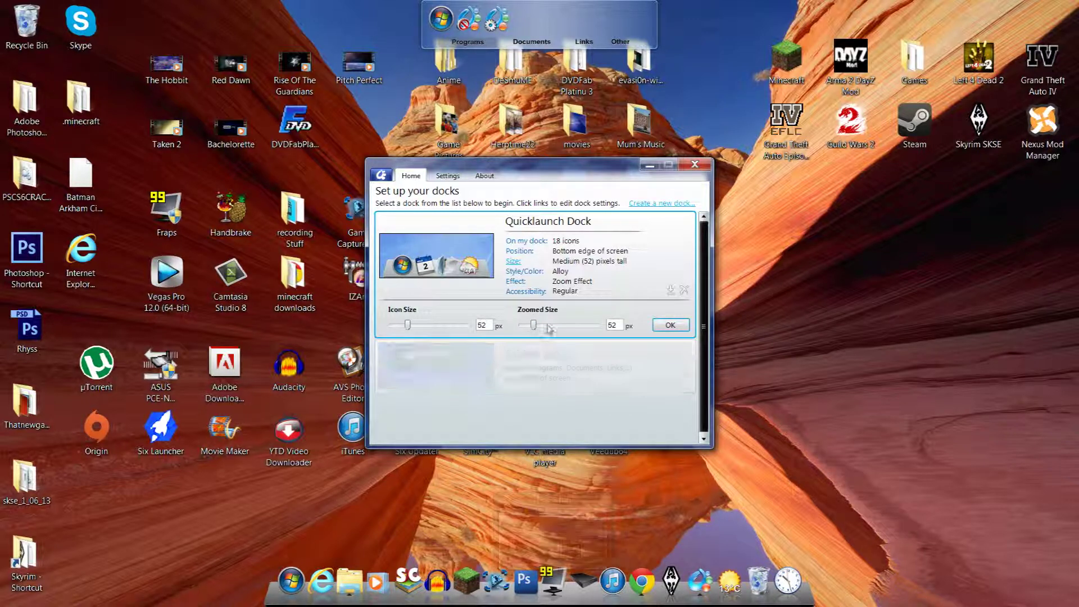
drag(536, 328, 554, 327)
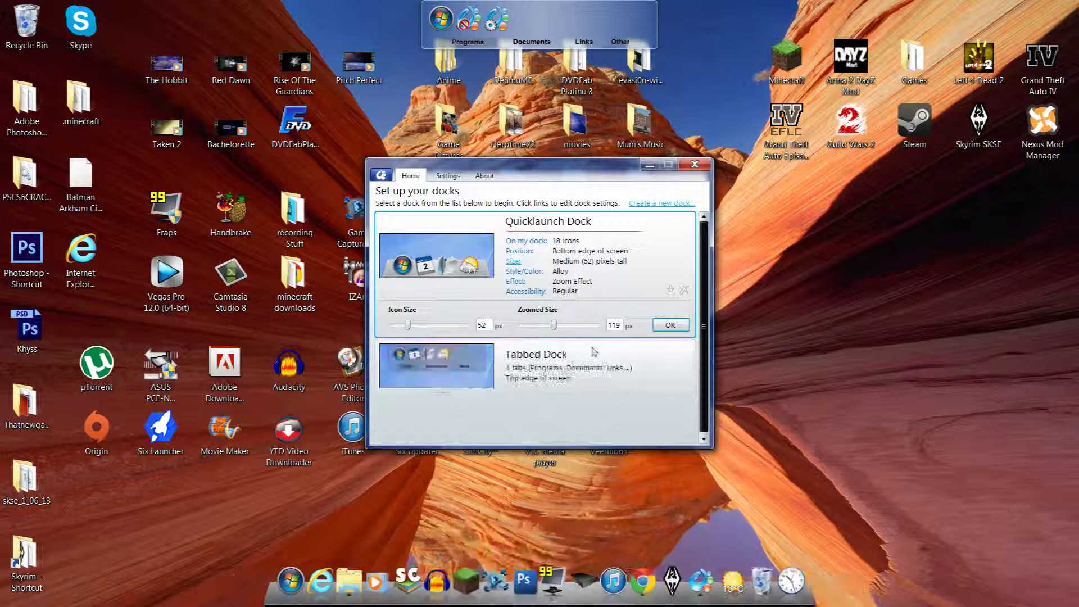
click(522, 251)
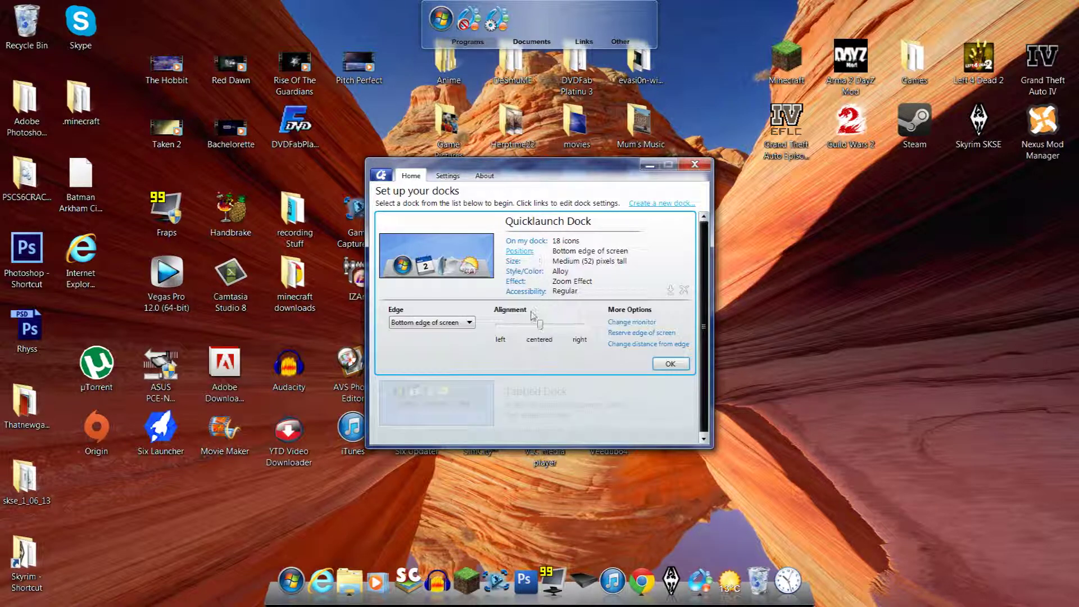
mouse_move(541, 328)
mouse_down()
mouse_move(584, 328)
mouse_move(539, 328)
mouse_move(486, 355)
mouse_move(578, 340)
mouse_move(542, 346)
mouse_up()
click(462, 326)
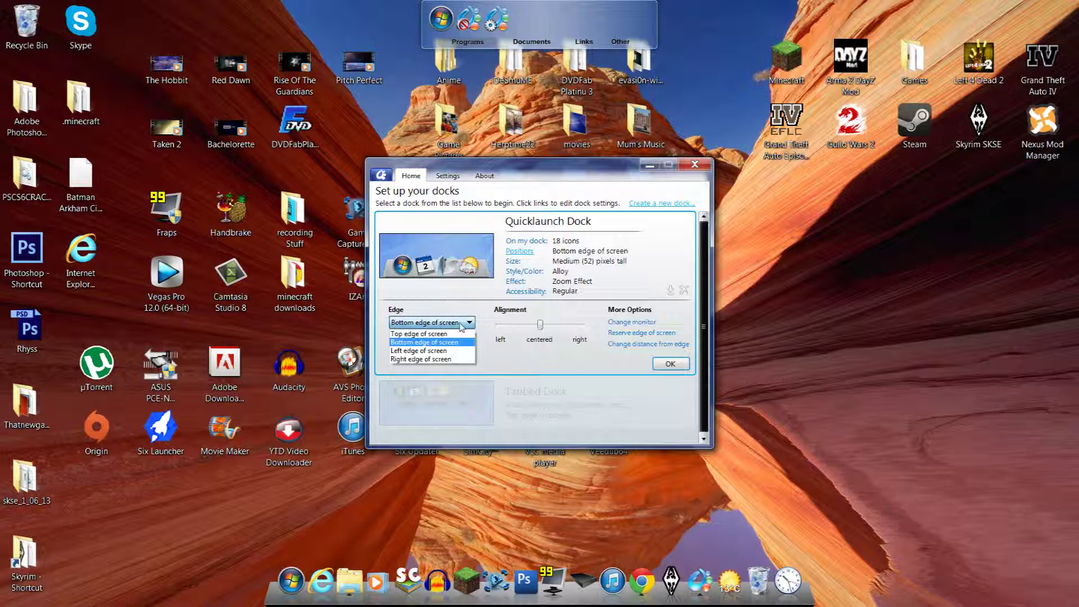
click(452, 350)
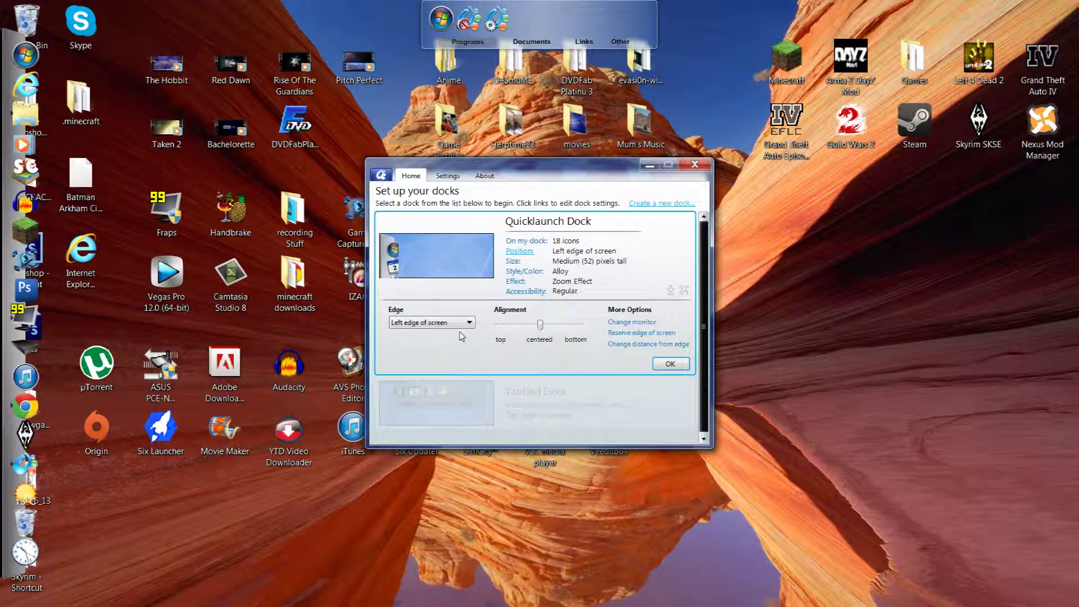
click(464, 325)
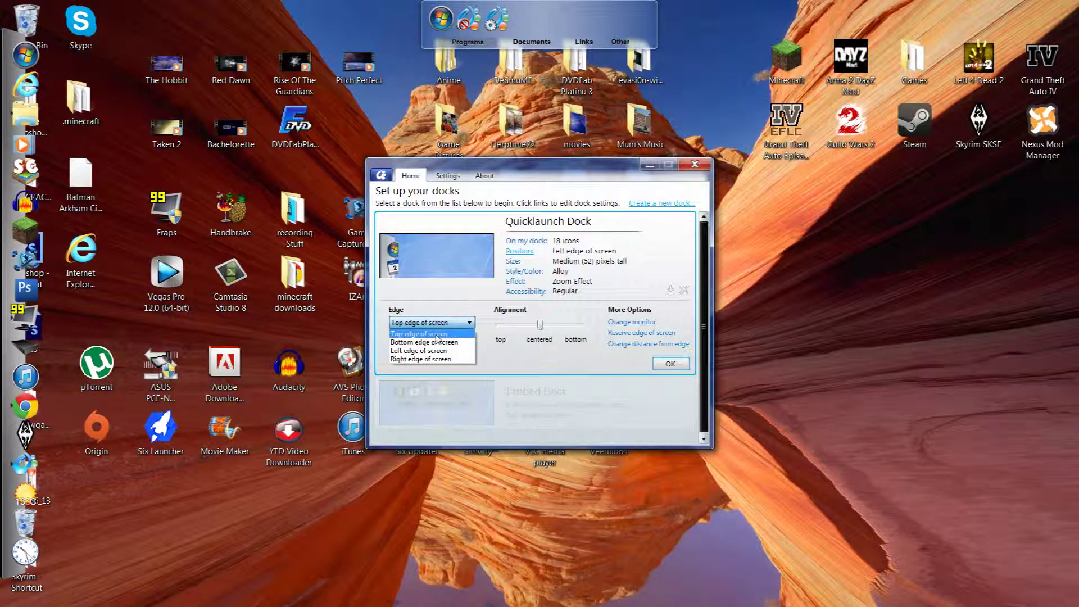
click(437, 336)
click(453, 324)
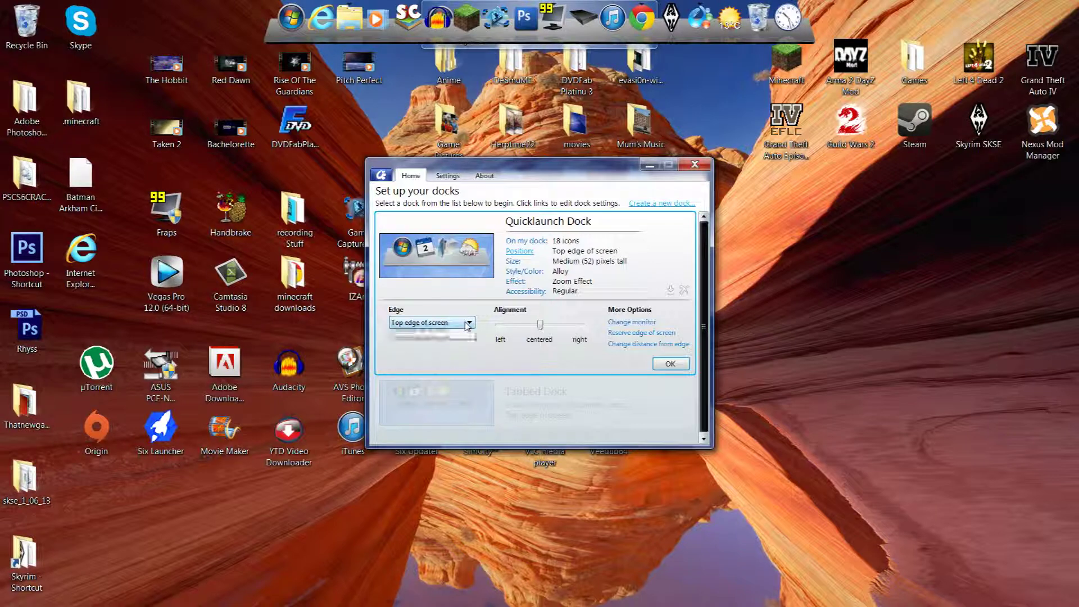
click(427, 359)
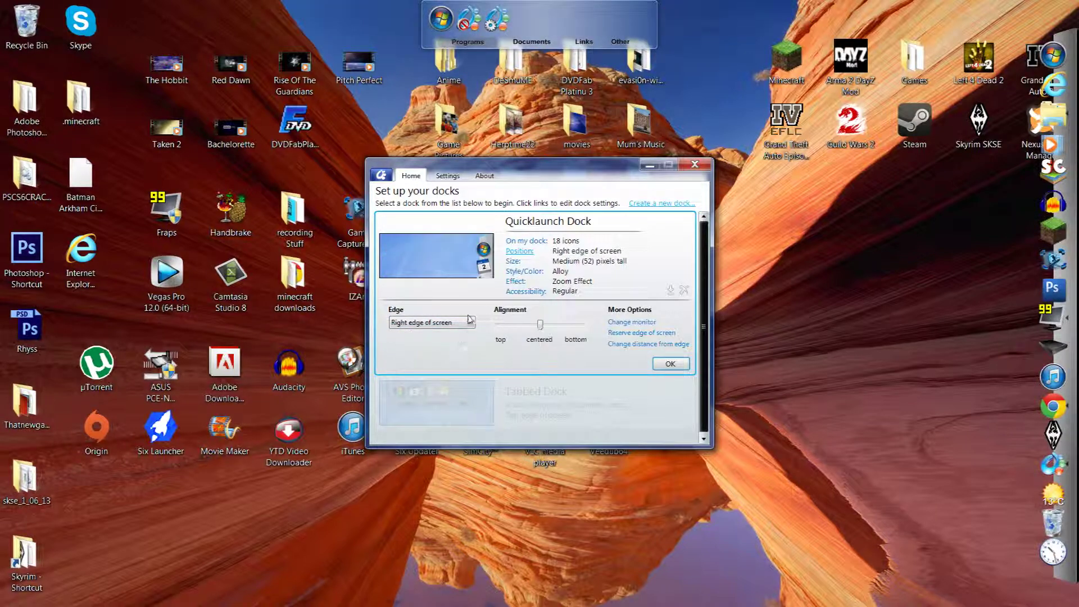
click(464, 326)
click(453, 347)
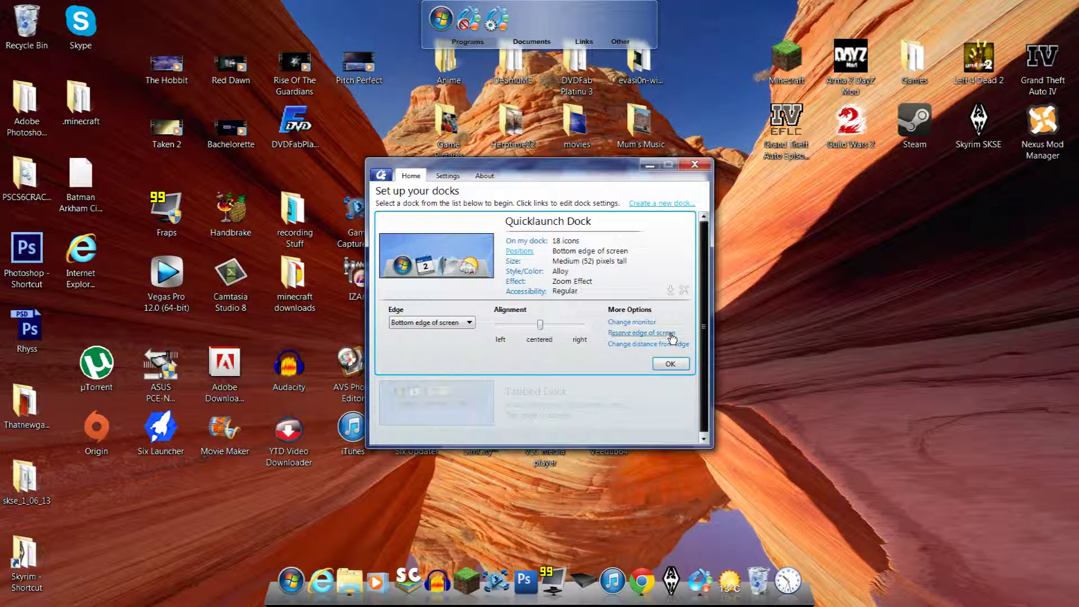
- Add a separator to the Quicklaunch Dock, bringing it to 19 icons, and close the settings window
click(522, 242)
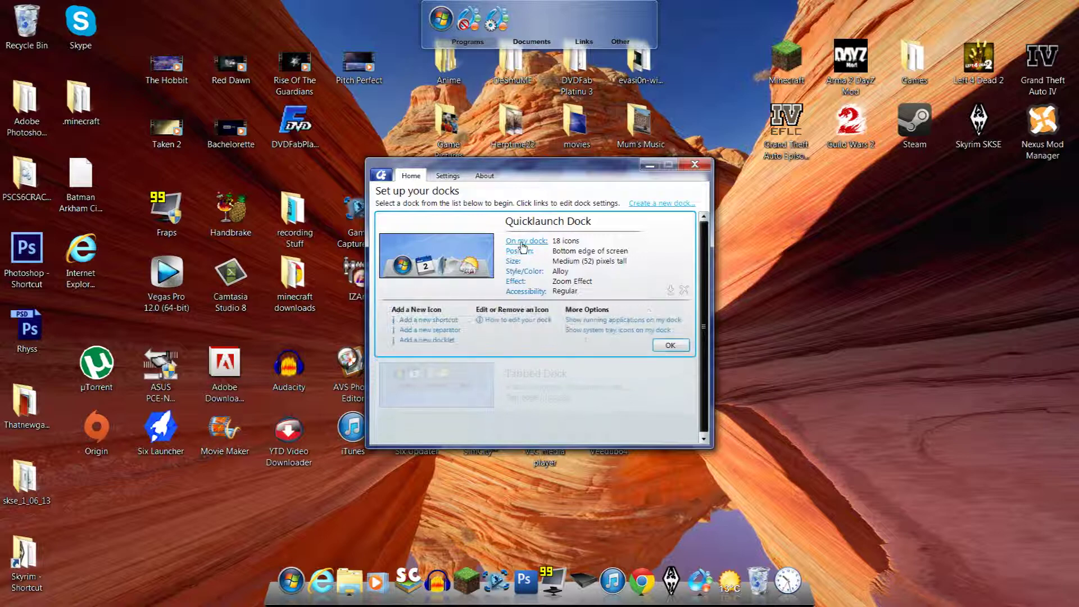
click(445, 331)
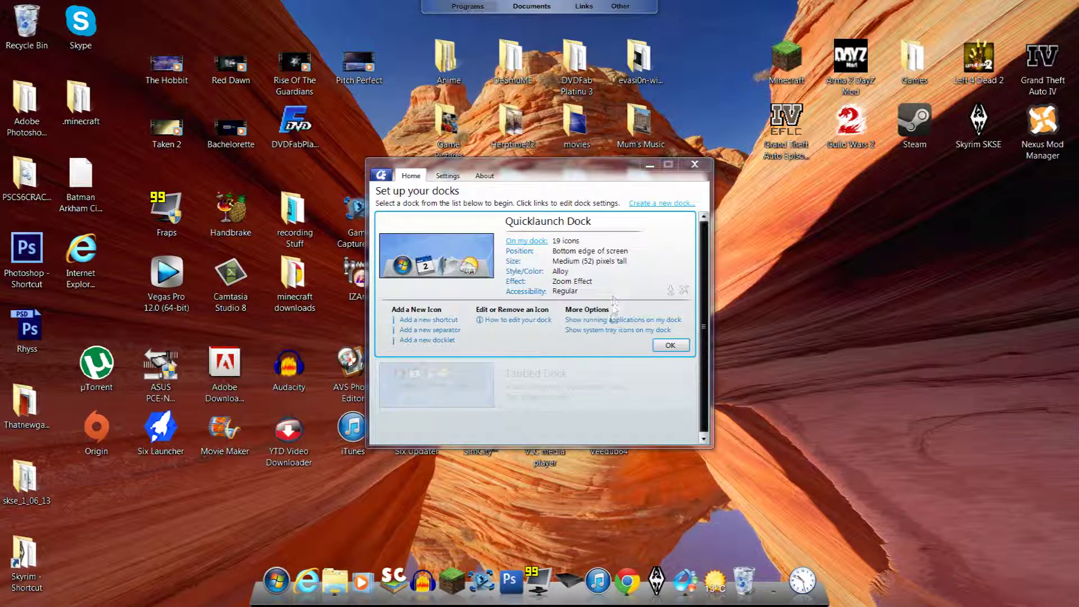
click(609, 323)
click(694, 165)
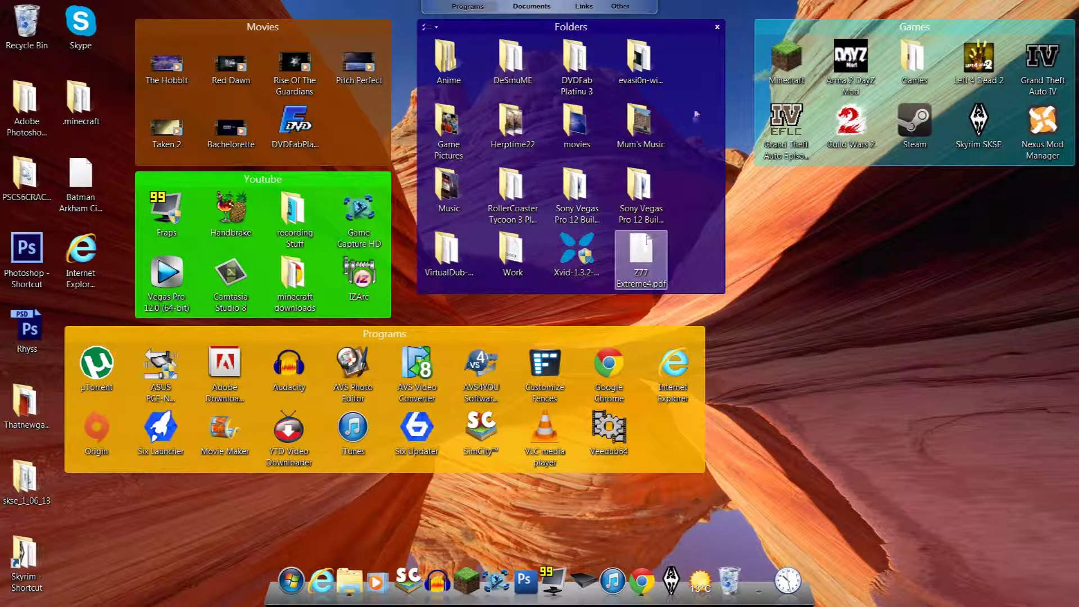
- Narrow the Folders fence, stretch it down to show every icon, and mark out an empty lower-right area
drag(725, 110, 672, 110)
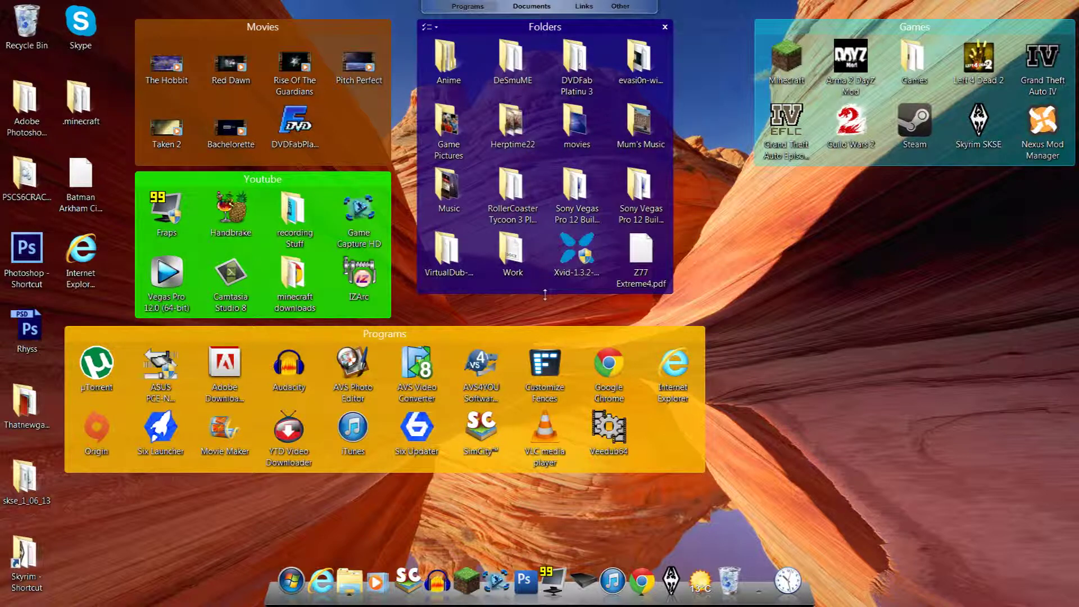
mouse_move(544, 295)
mouse_down()
mouse_move(548, 175)
mouse_move(558, 292)
mouse_up()
drag(549, 293, 573, 182)
scroll(573, 169, down, 1)
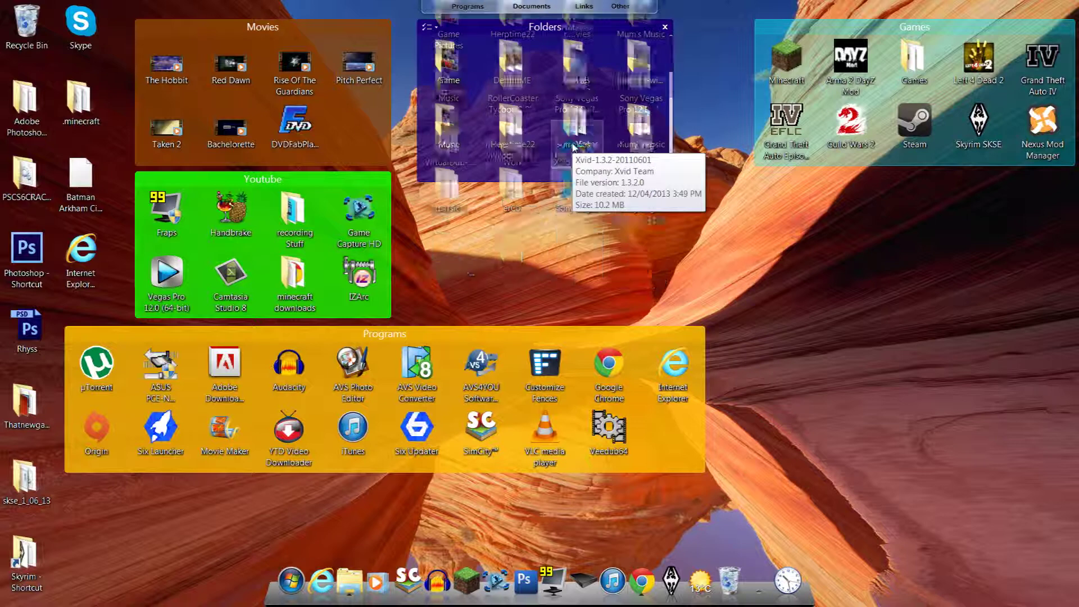
scroll(574, 147, up, 1)
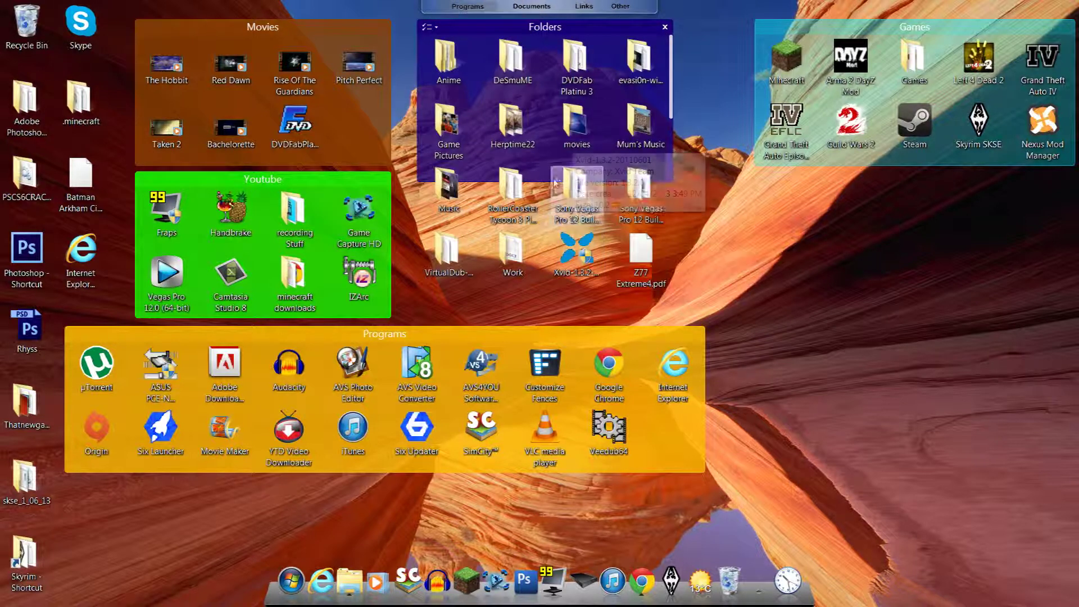
drag(544, 182, 543, 284)
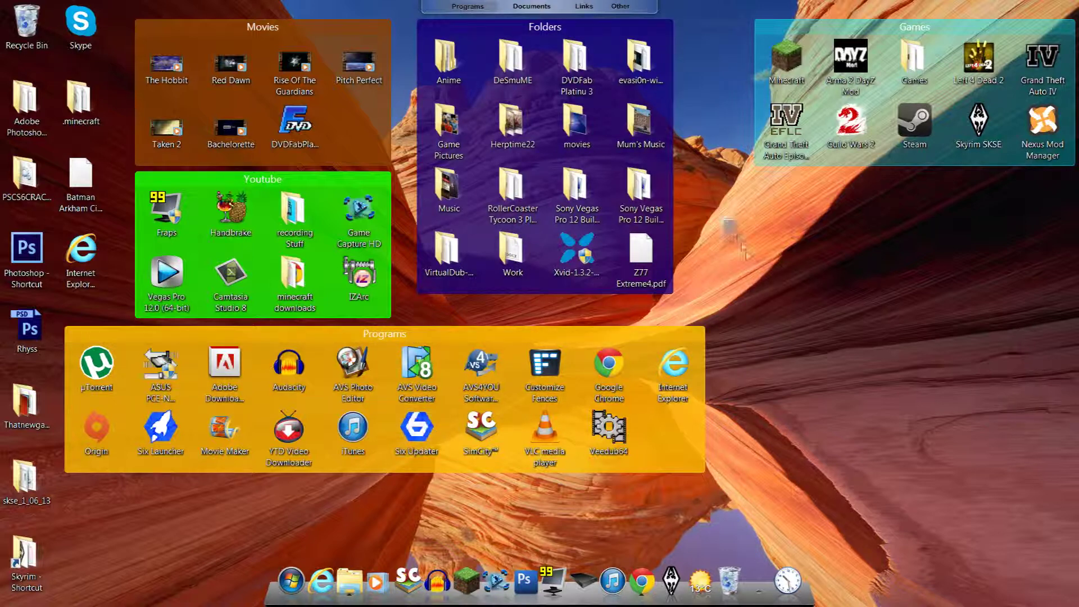
drag(742, 250, 1066, 472)
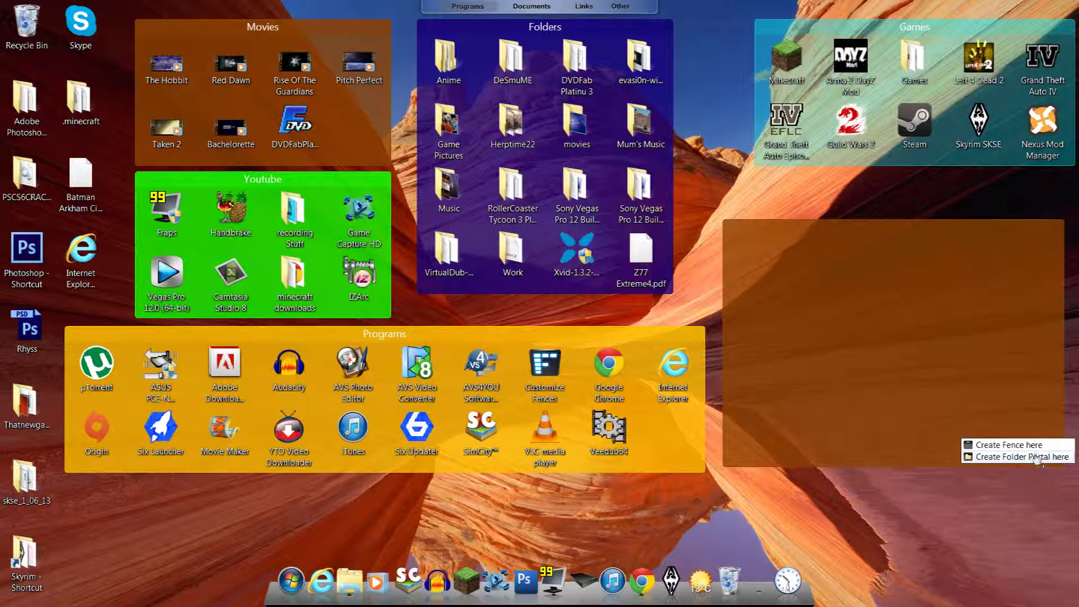
- Cancel the new fence with Esc, dismiss the desktop context menu, and open the Start menu
key(Escape)
right_click(889, 509)
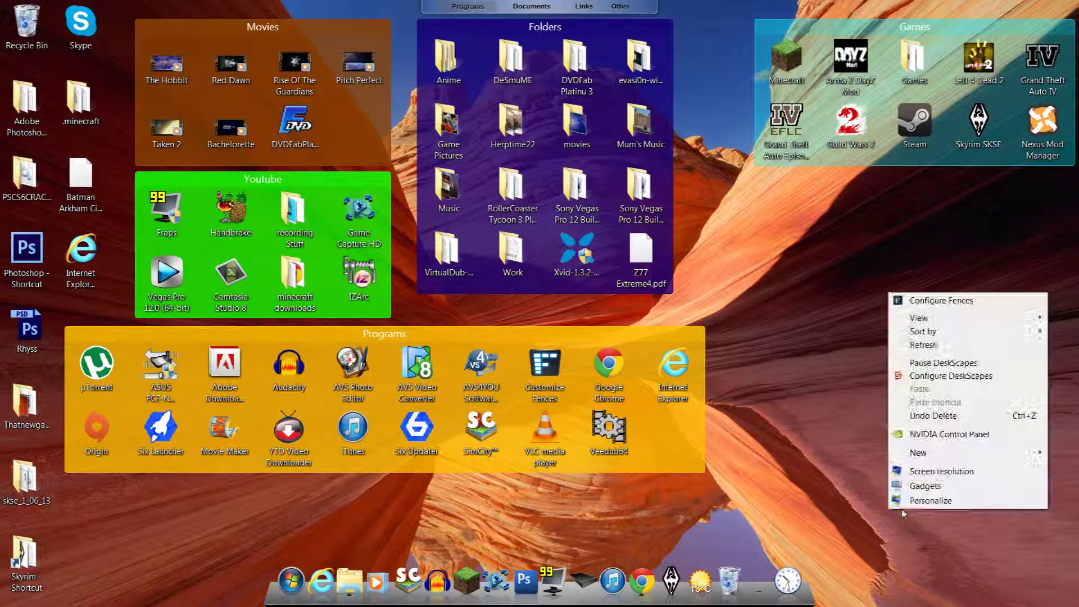
click(767, 484)
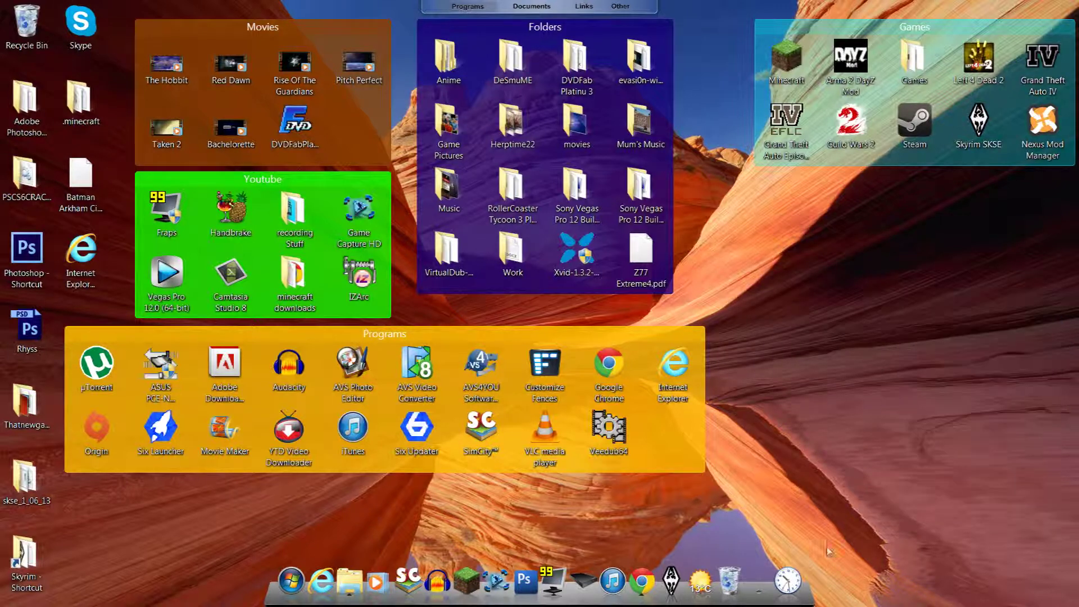
click(291, 580)
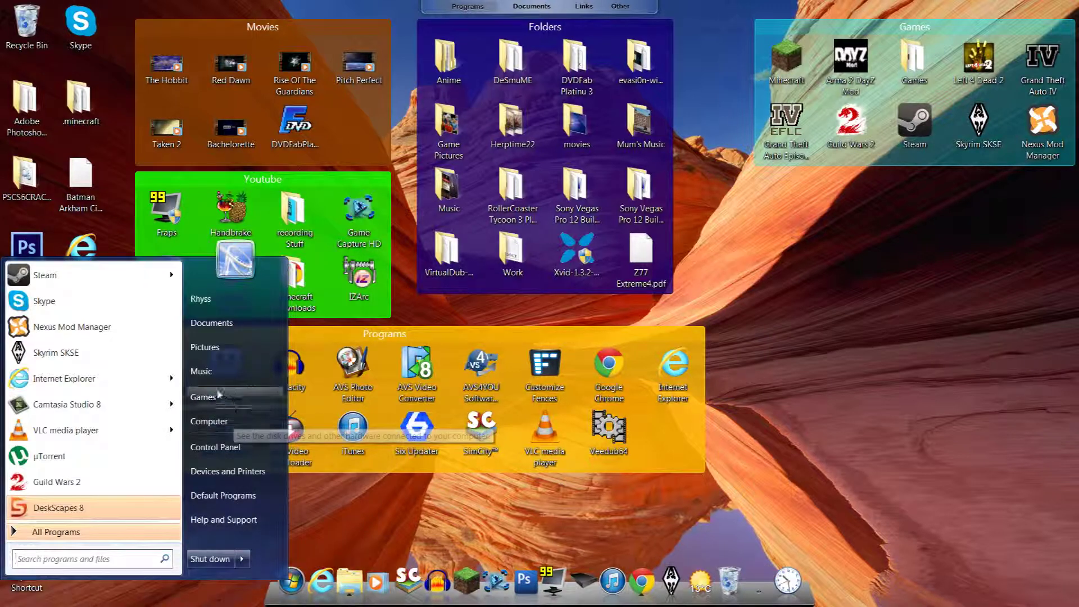
- Reach the Fences settings via Control Panel's Appearance and Personalization, then go to Adjust color & appearance
click(233, 450)
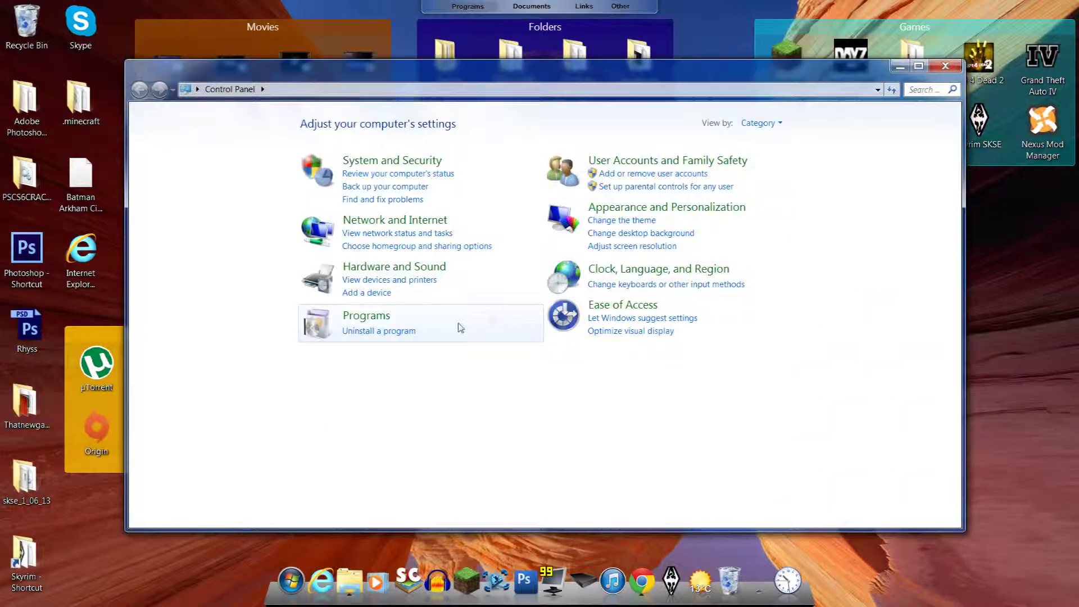
click(637, 212)
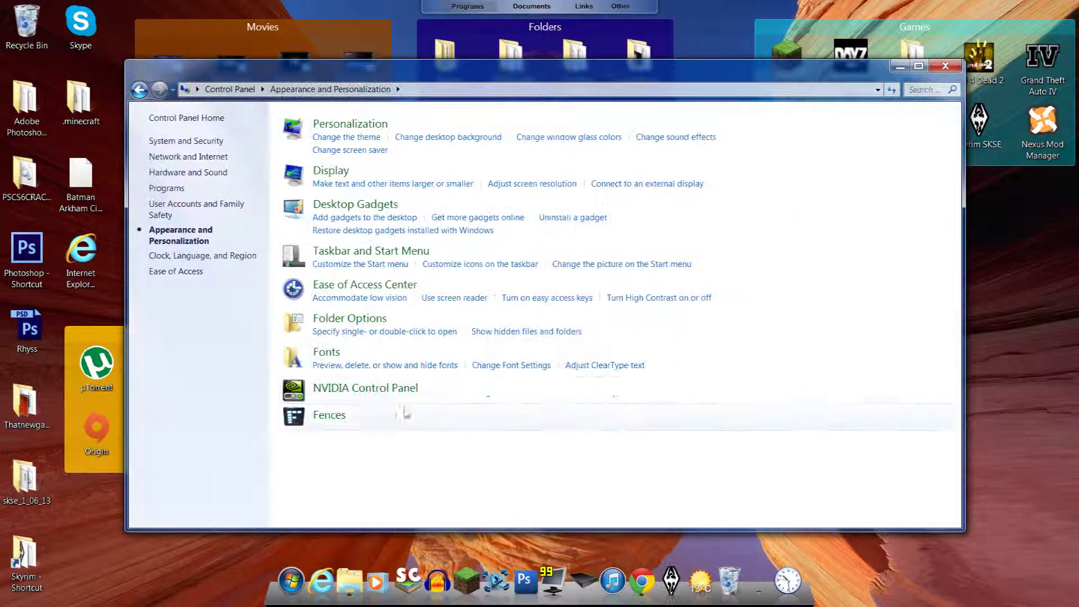
click(345, 420)
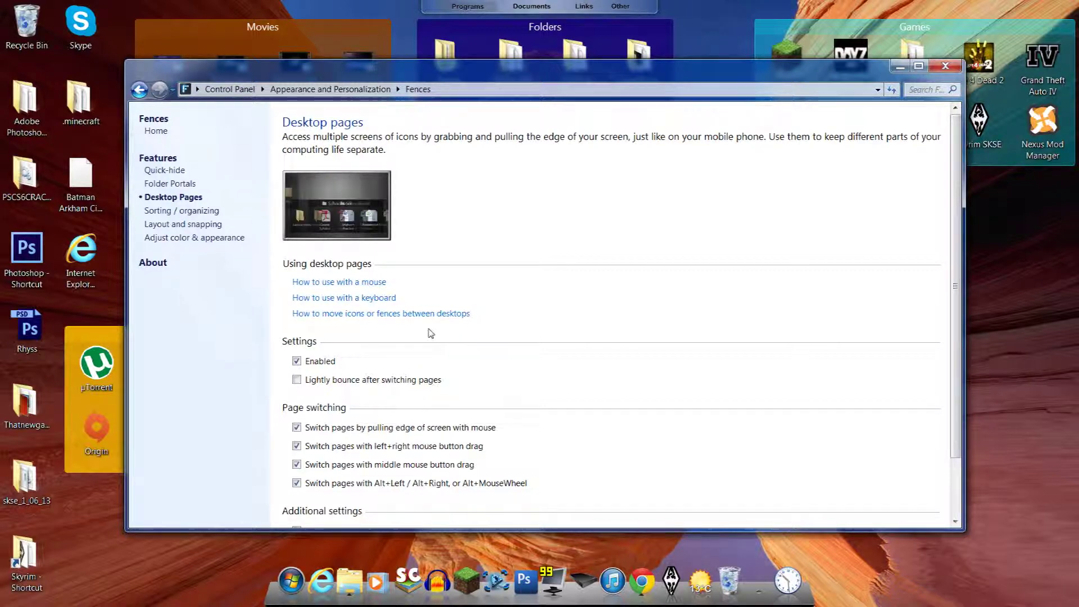
scroll(425, 331, down, 3)
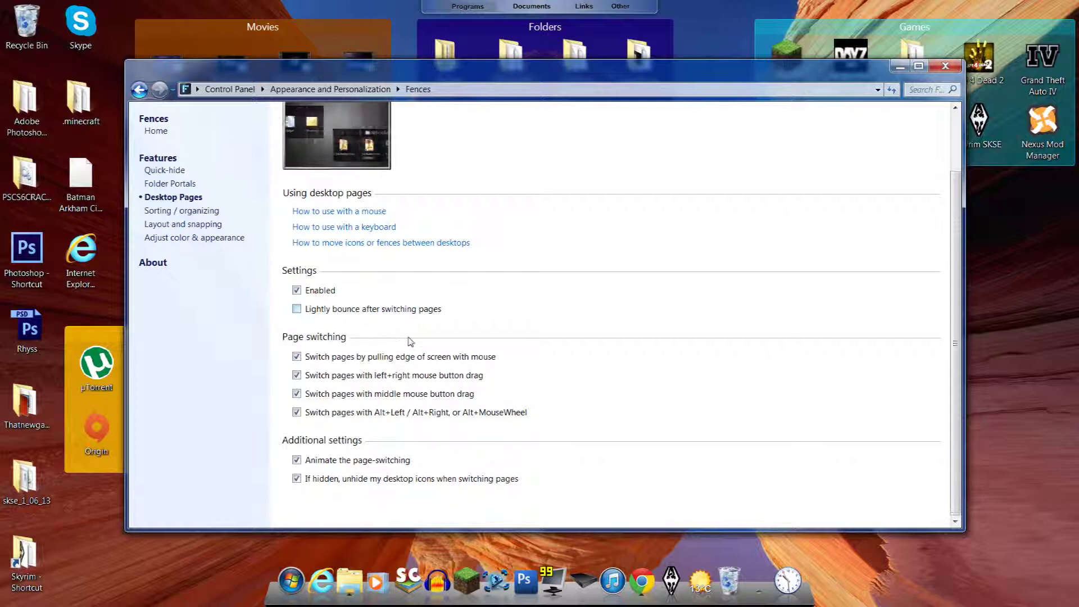
scroll(413, 340, up, 3)
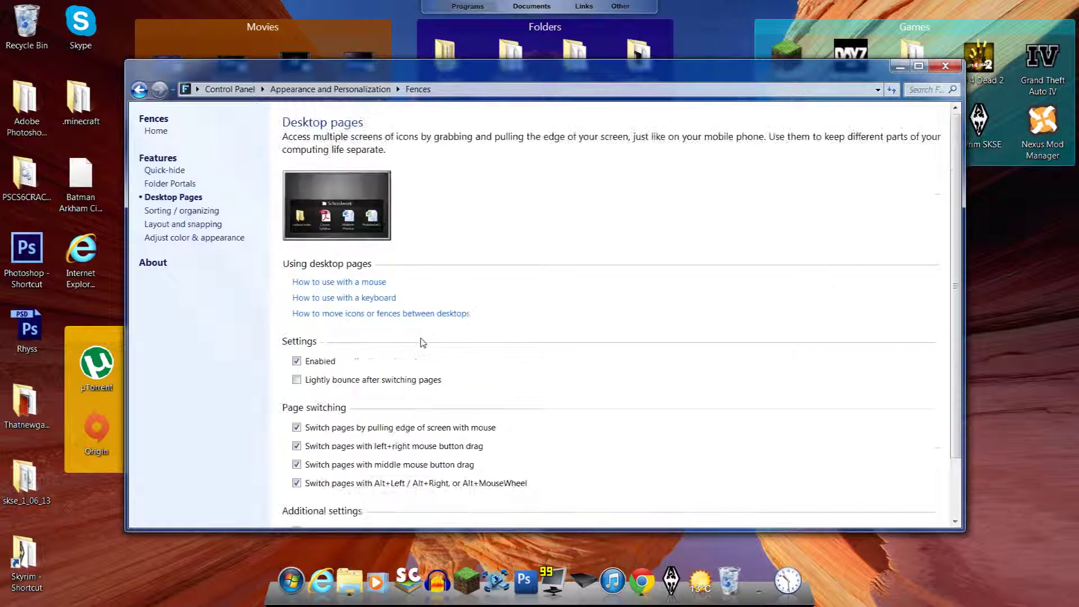
click(181, 211)
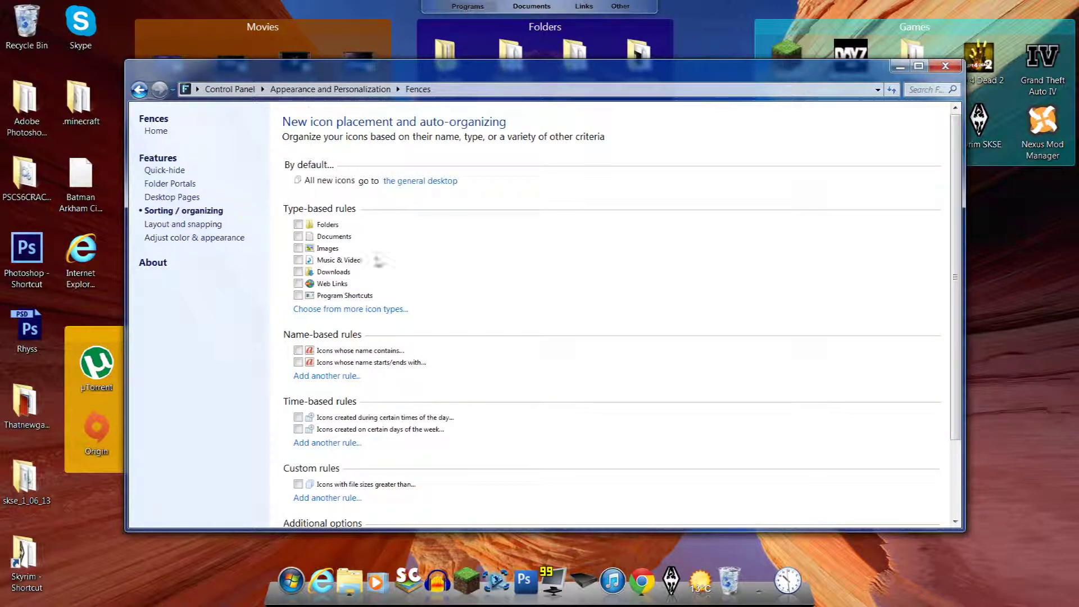
scroll(379, 262, down, 3)
scroll(338, 253, up, 3)
click(185, 224)
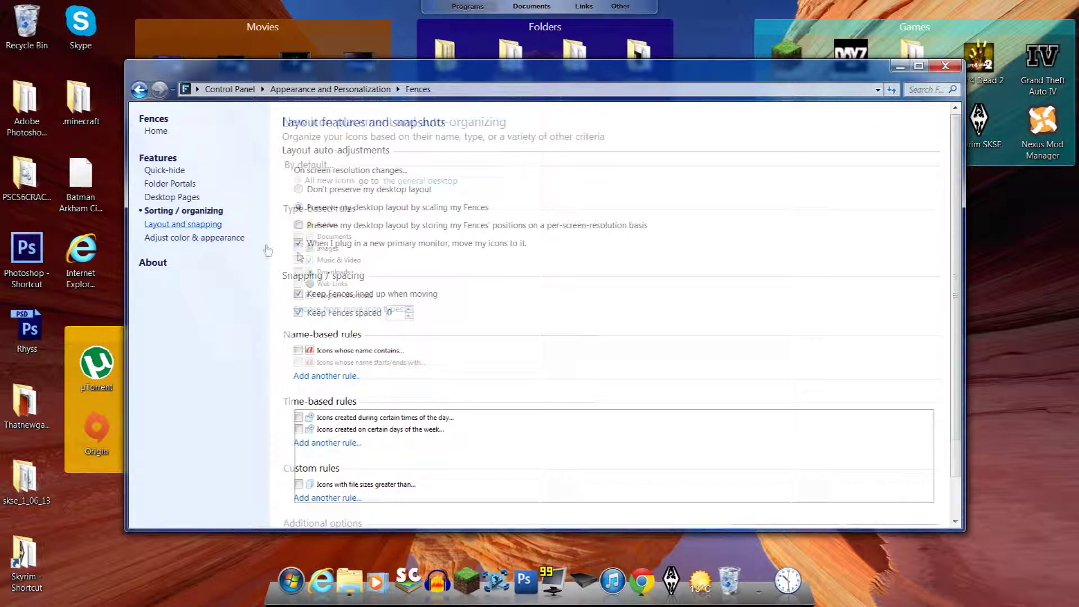
scroll(315, 248, down, 1)
scroll(313, 249, up, 1)
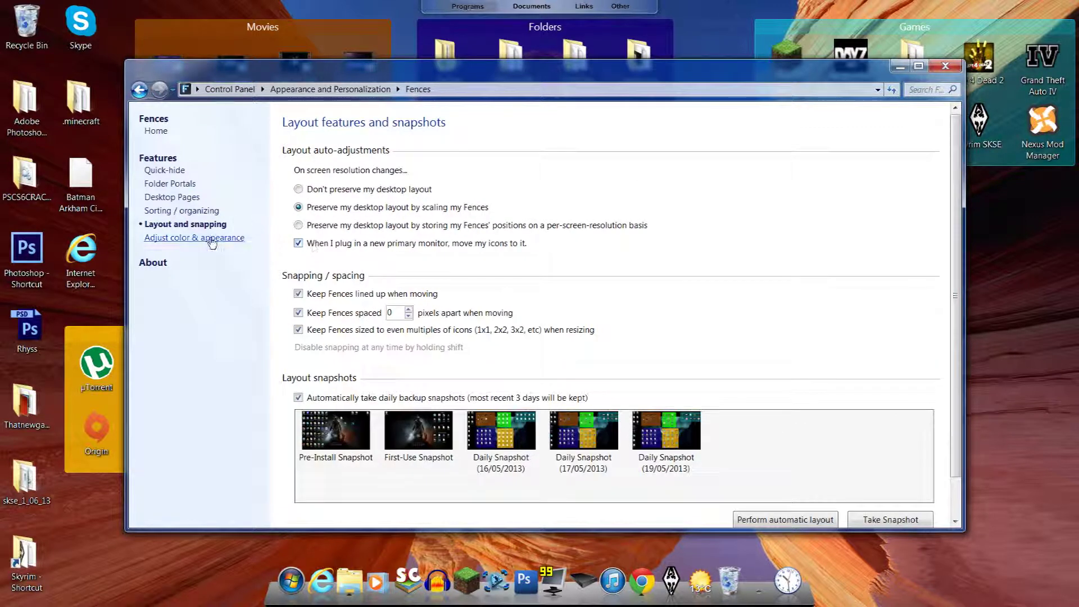
click(212, 238)
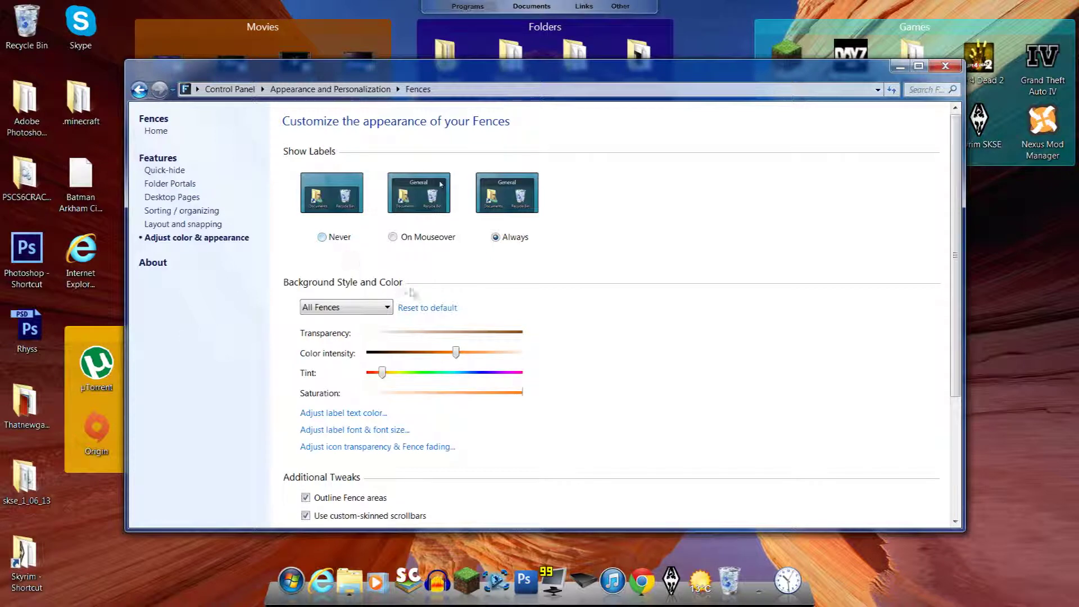
- Maximize the Fences appearance page, scroll through it, then close the settings window
scroll(441, 184, down, 3)
click(462, 42)
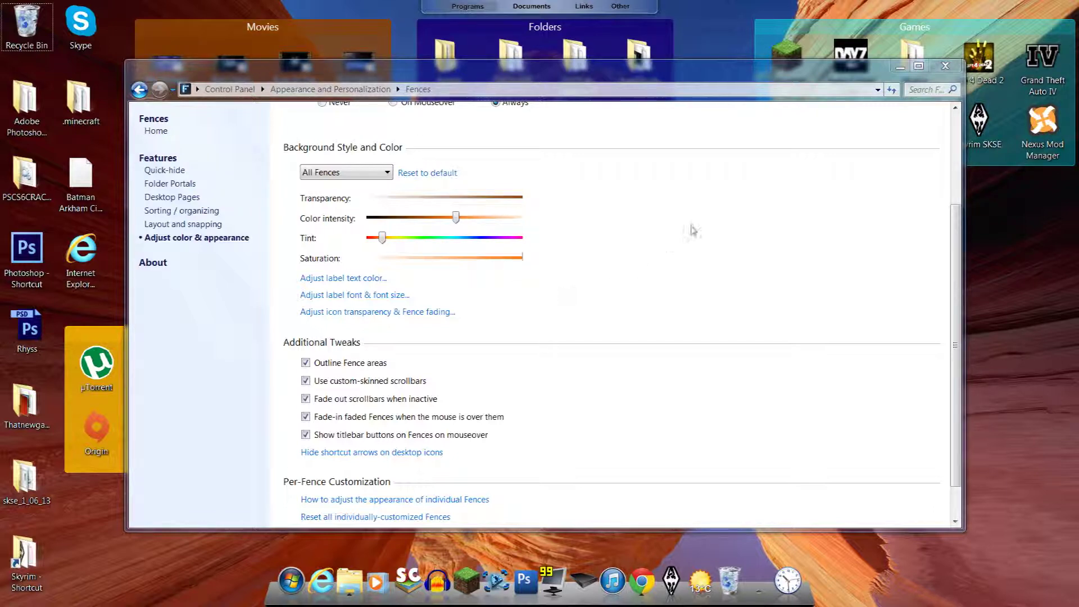
drag(579, 61, 563, 65)
double_click(562, 80)
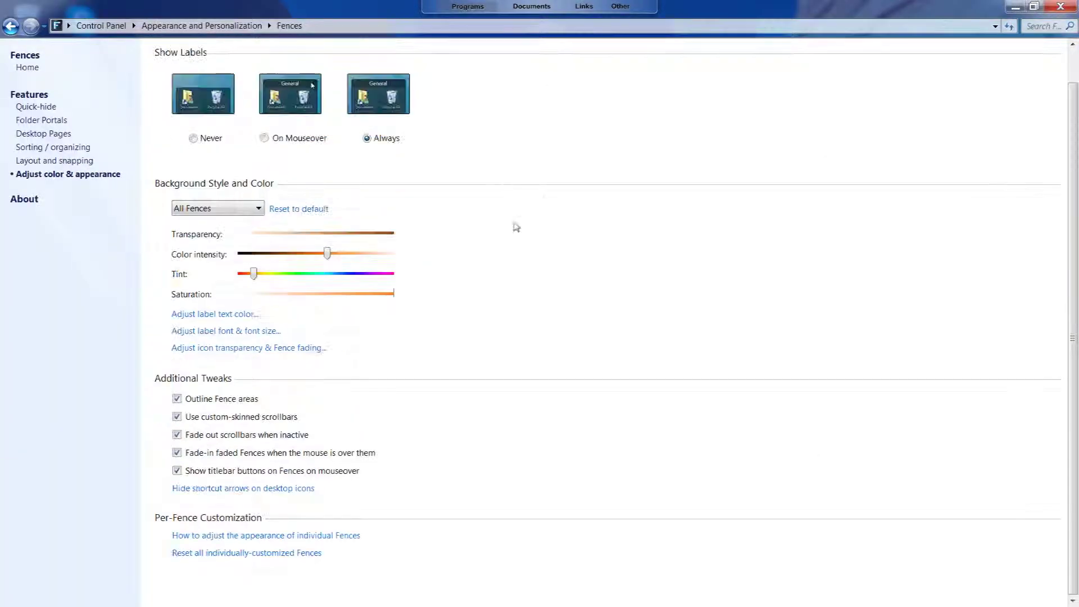
scroll(731, 148, down, 1)
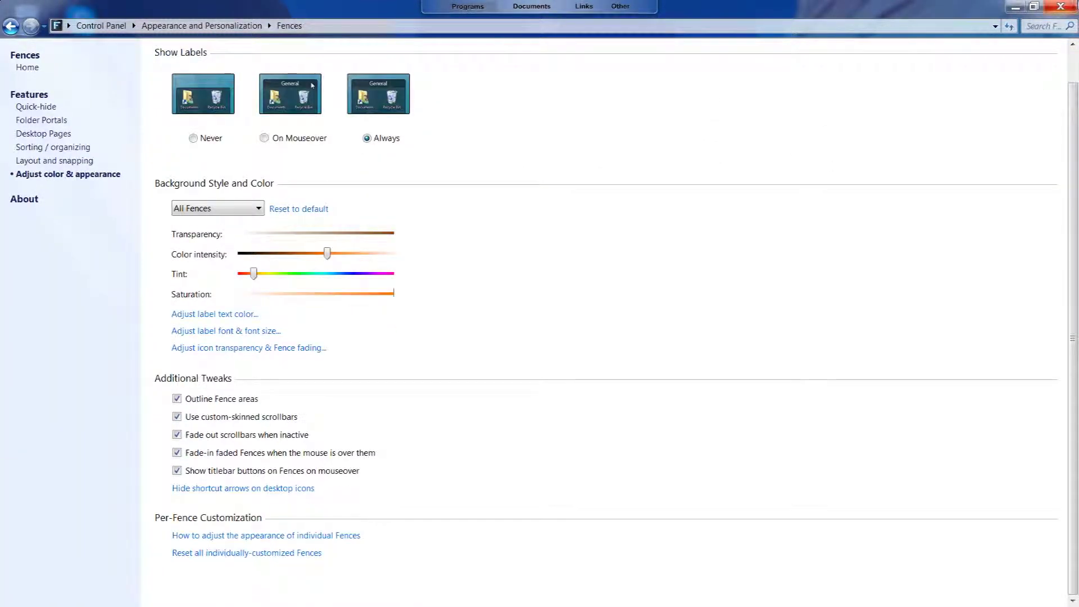
click(1071, 5)
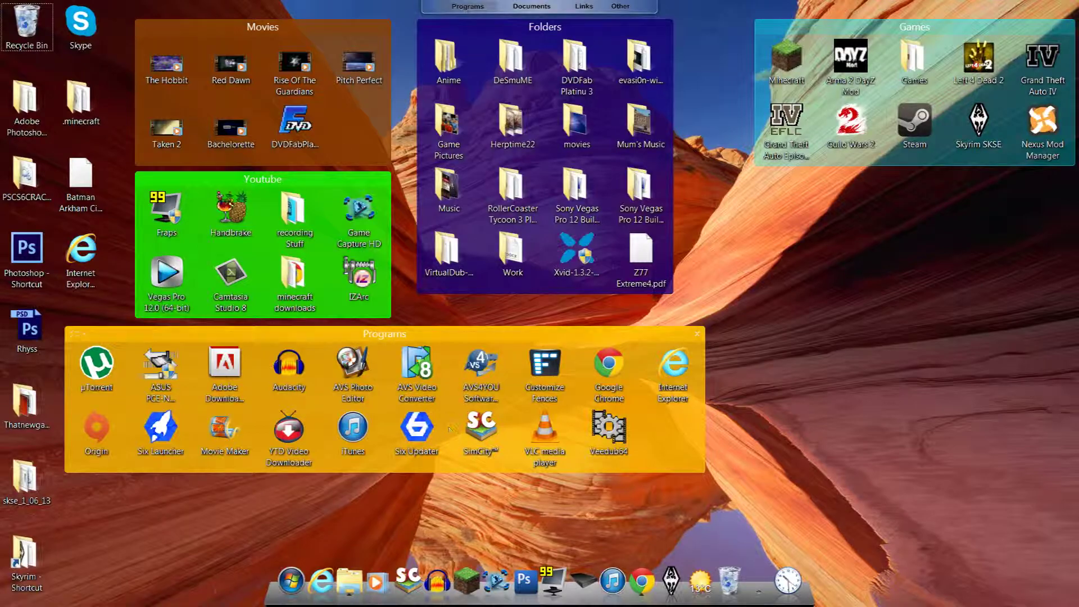
- In Chrome, replace the sevenforums tab with a new tab and search Google for 'stardock'
click(645, 580)
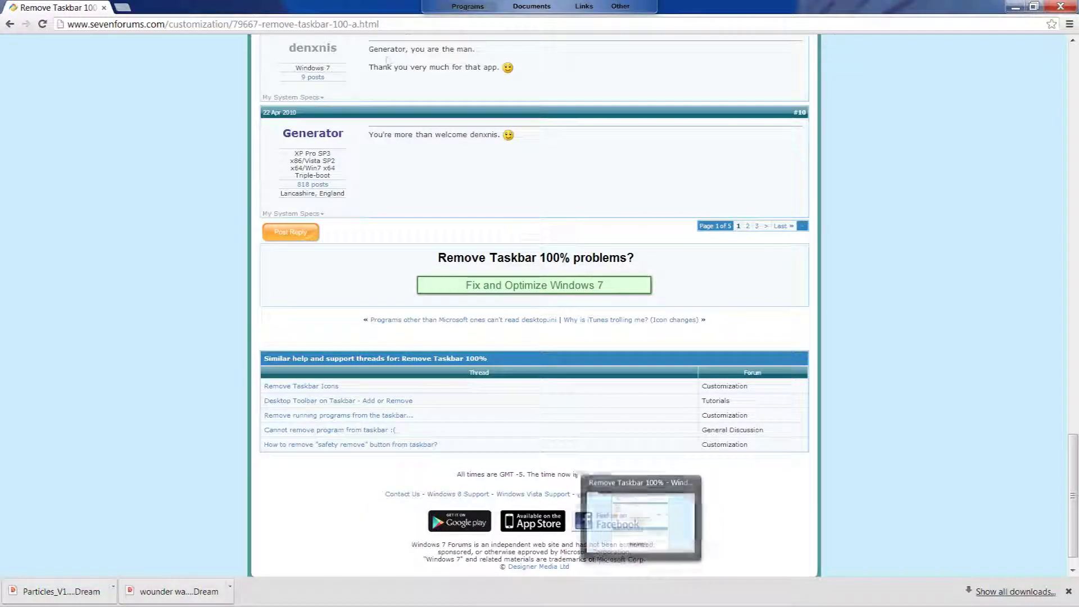
click(119, 8)
click(104, 8)
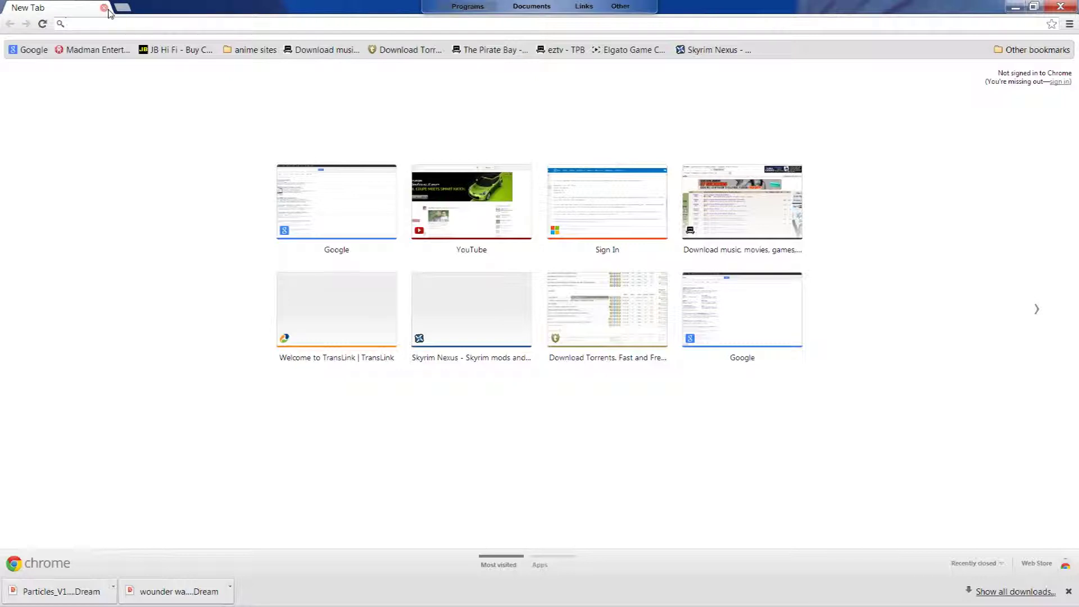
text(google.com.au)
key(Return)
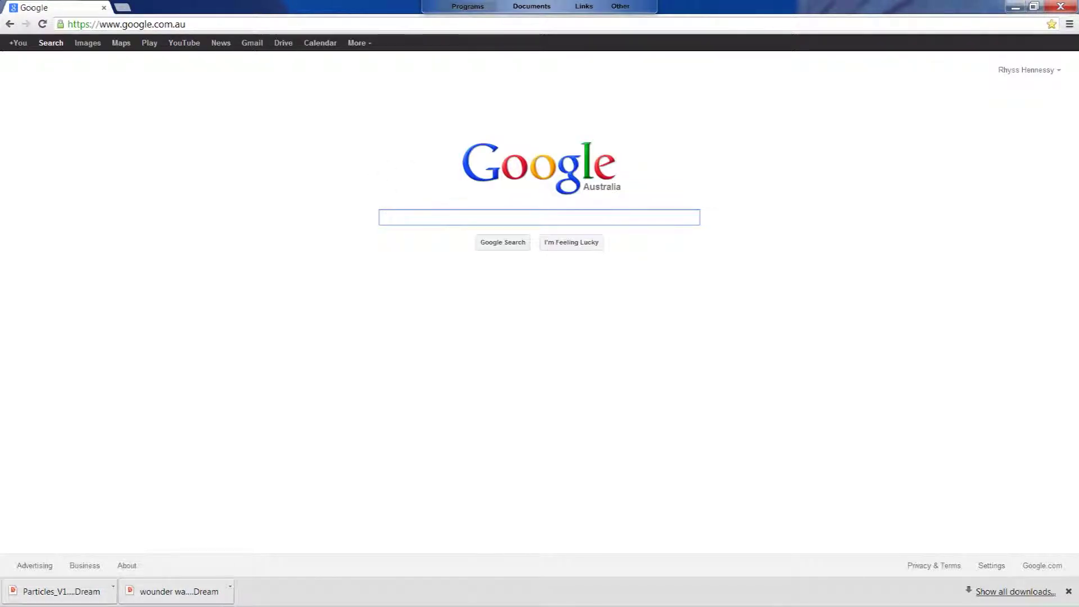
text(stardock.com)
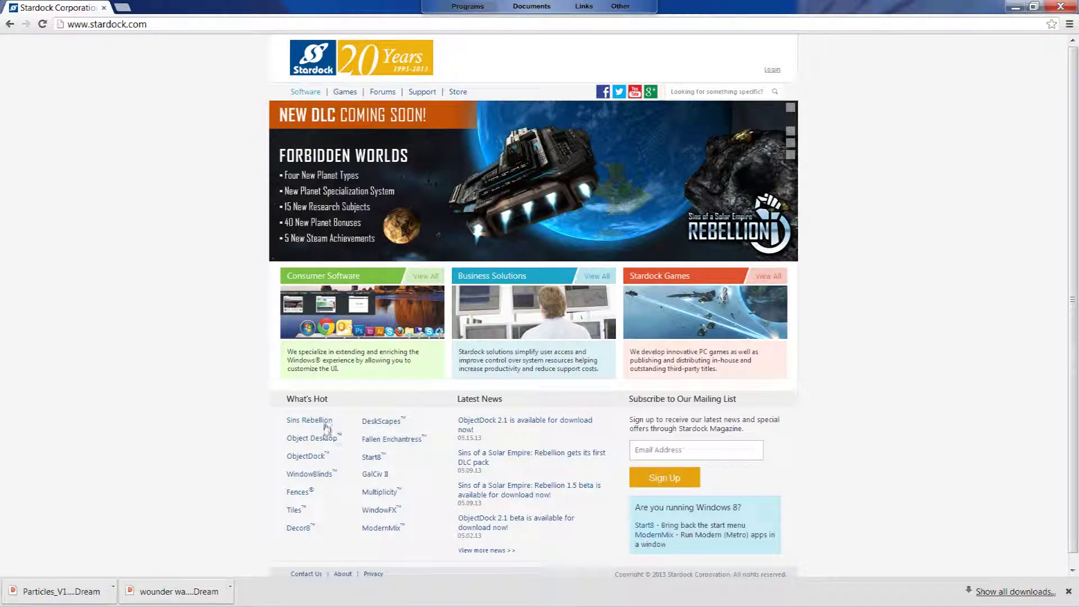
- Open the ObjectDock product page, hide the download shelf, and go to its download page
click(316, 459)
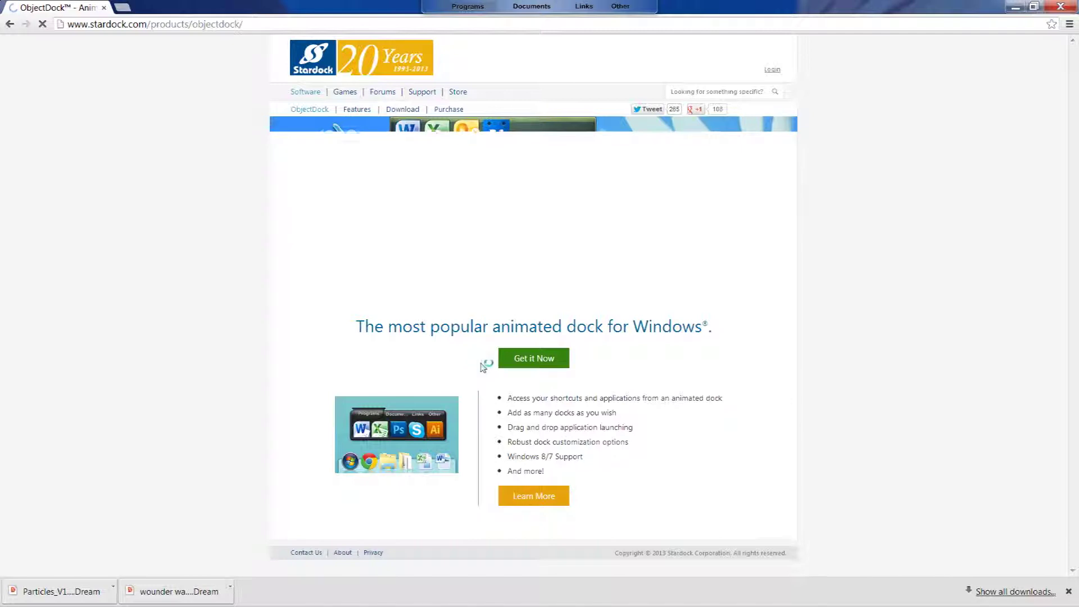
right_click(205, 591)
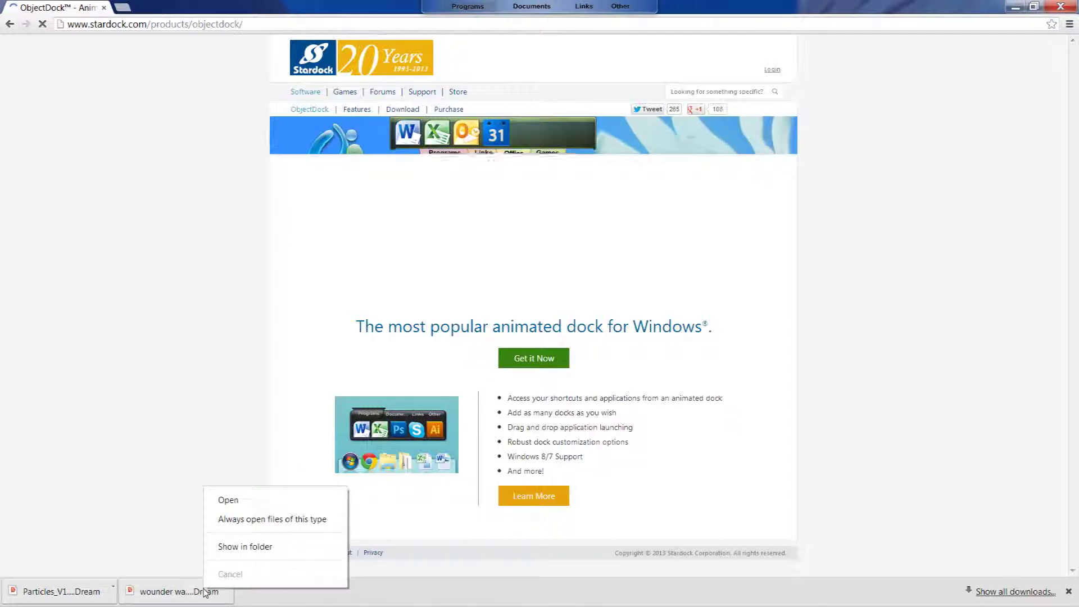
click(236, 547)
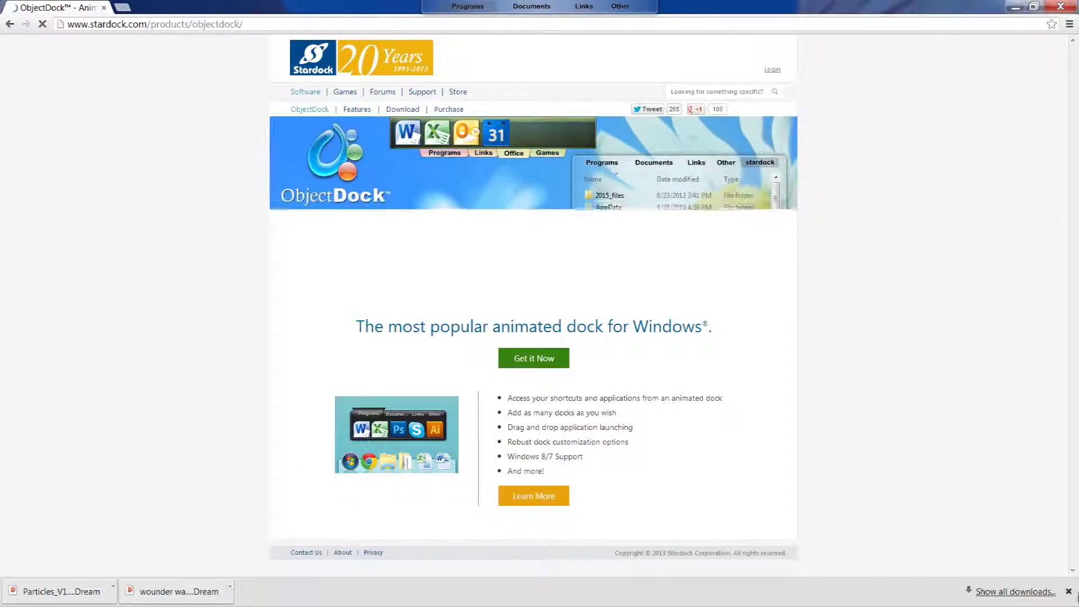
click(1069, 591)
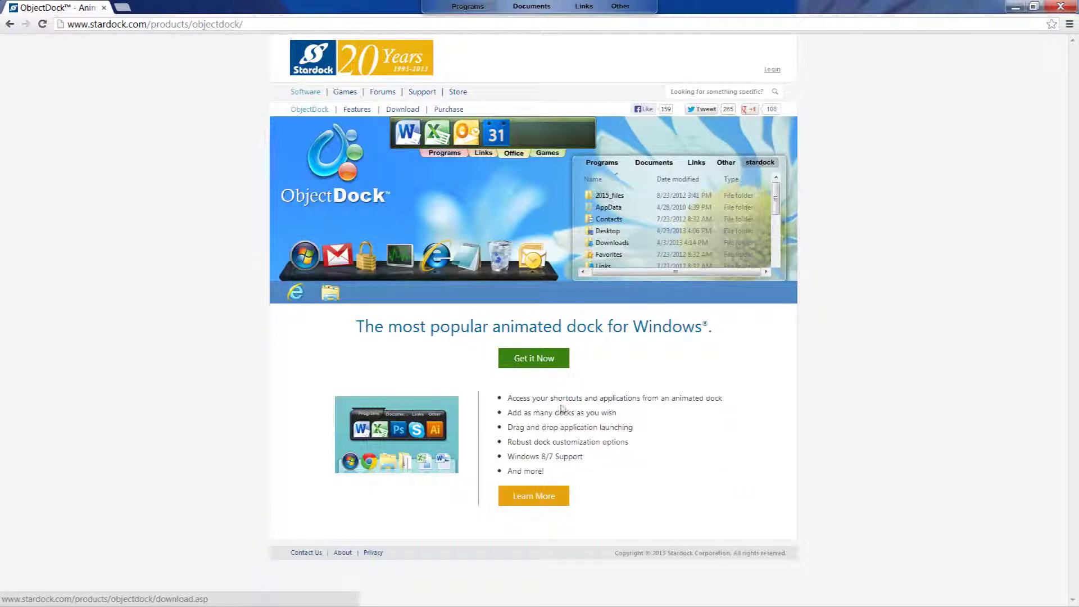
click(539, 363)
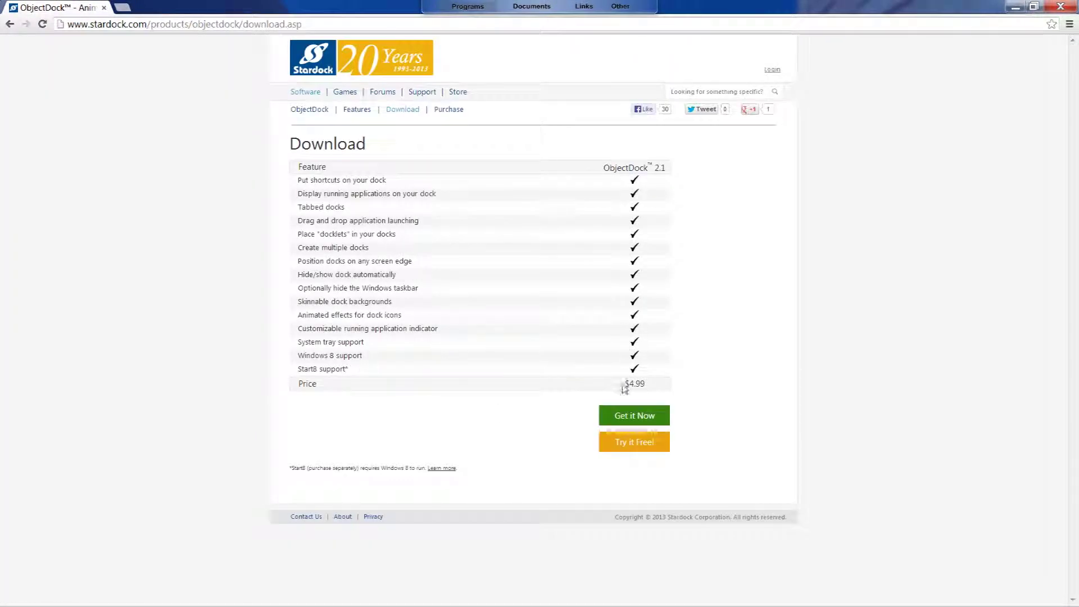
- Highlight the $4.99 ObjectDock price and the System tray, Windows 8 and Start8 feature rows
drag(625, 384, 645, 384)
drag(351, 338, 373, 381)
click(388, 411)
click(601, 387)
drag(624, 384, 643, 385)
- Go back twice to the Stardock home page and open the Fences product page
key(alt+Left)
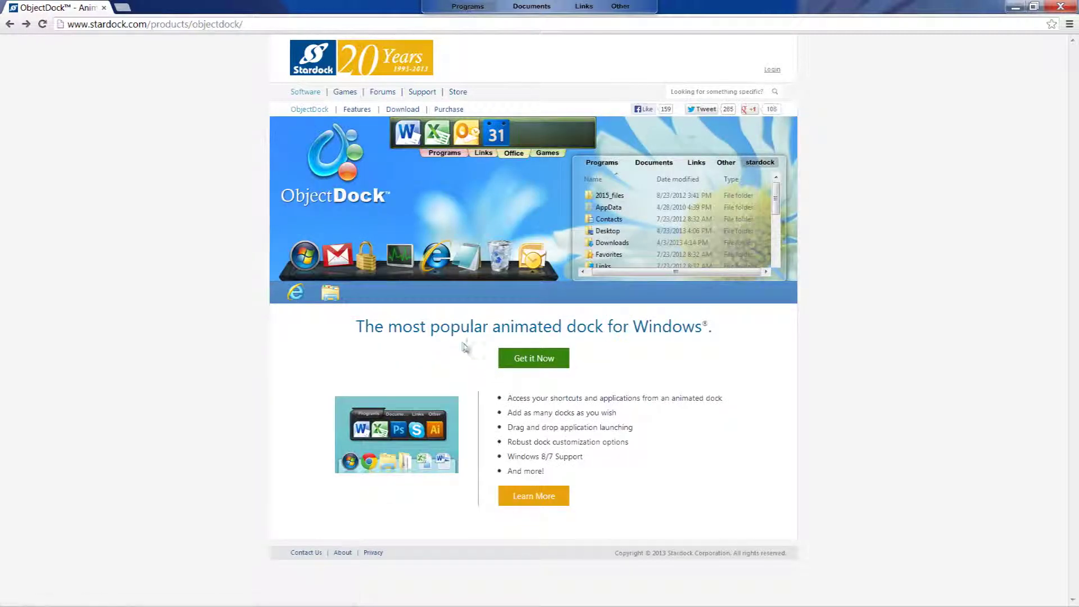
key(alt+Left)
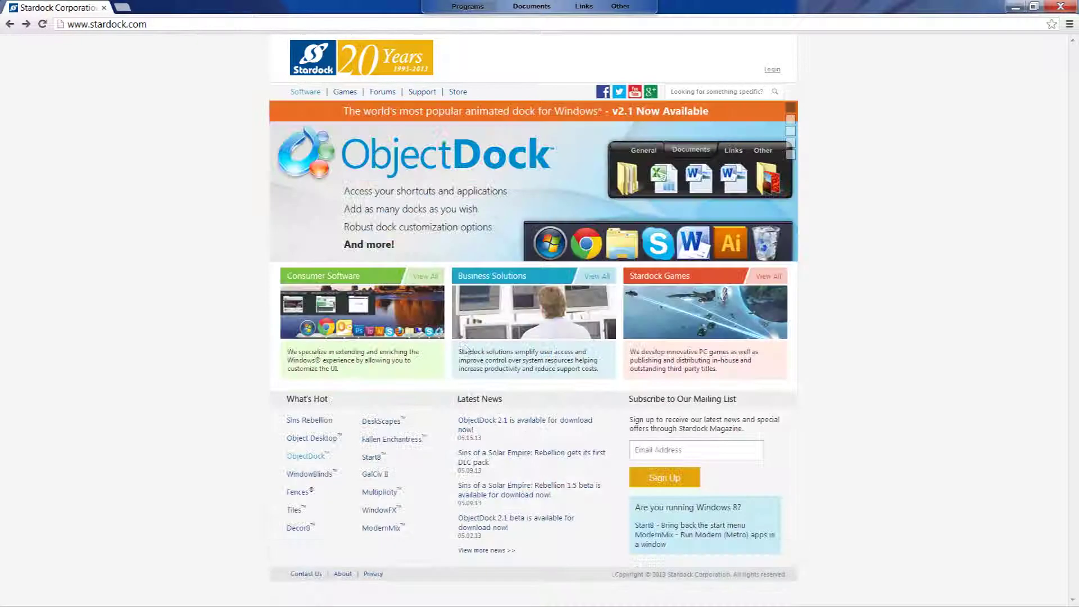
click(308, 475)
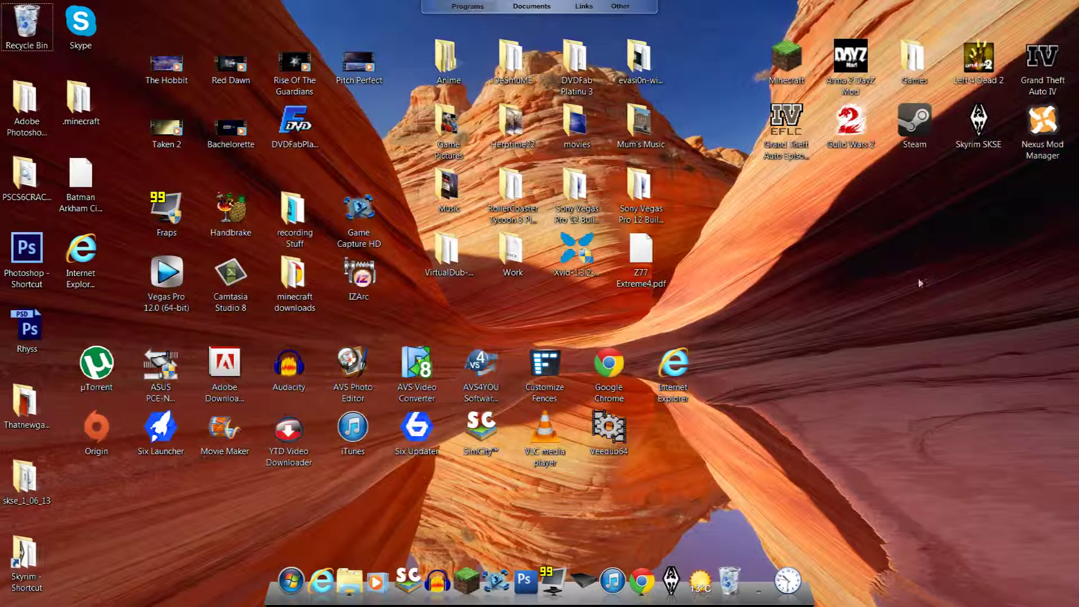
- Double-click the empty desktop to hide all fenced icons, then double-click again to restore them
click(784, 256)
double_click(969, 294)
double_click(969, 295)
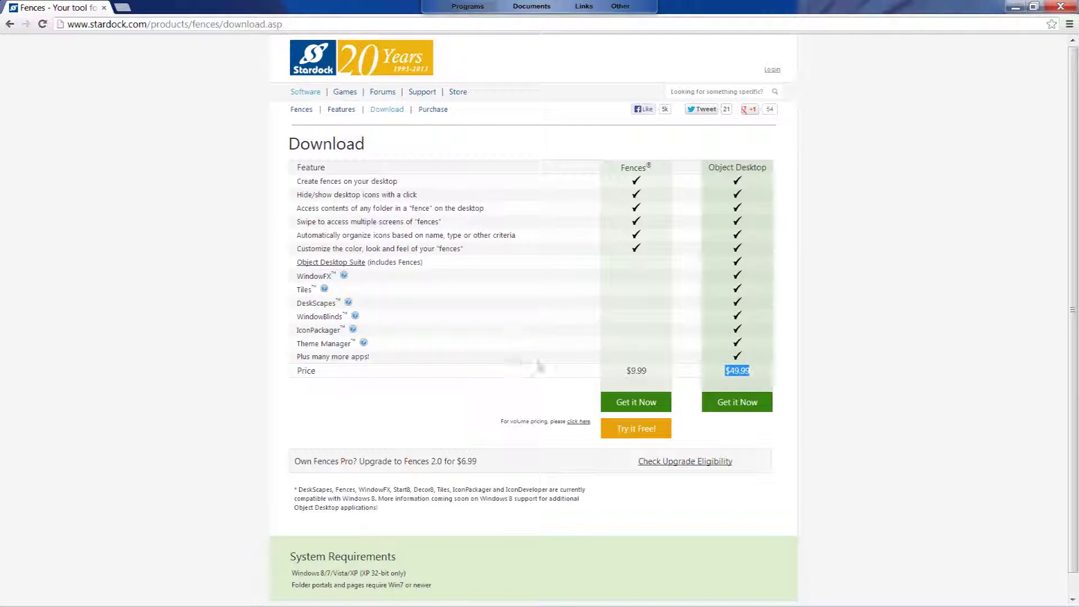
double_click(636, 370)
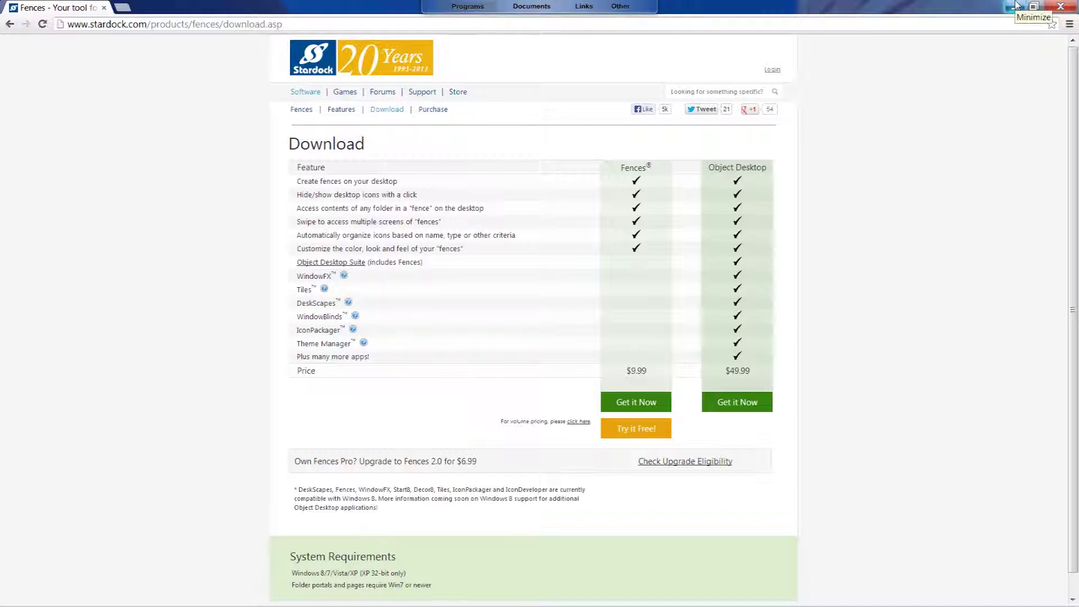
double_click(624, 372)
- Close Chrome, then hide and restore the coloured desktop fences with two desktop double-clicks
click(550, 378)
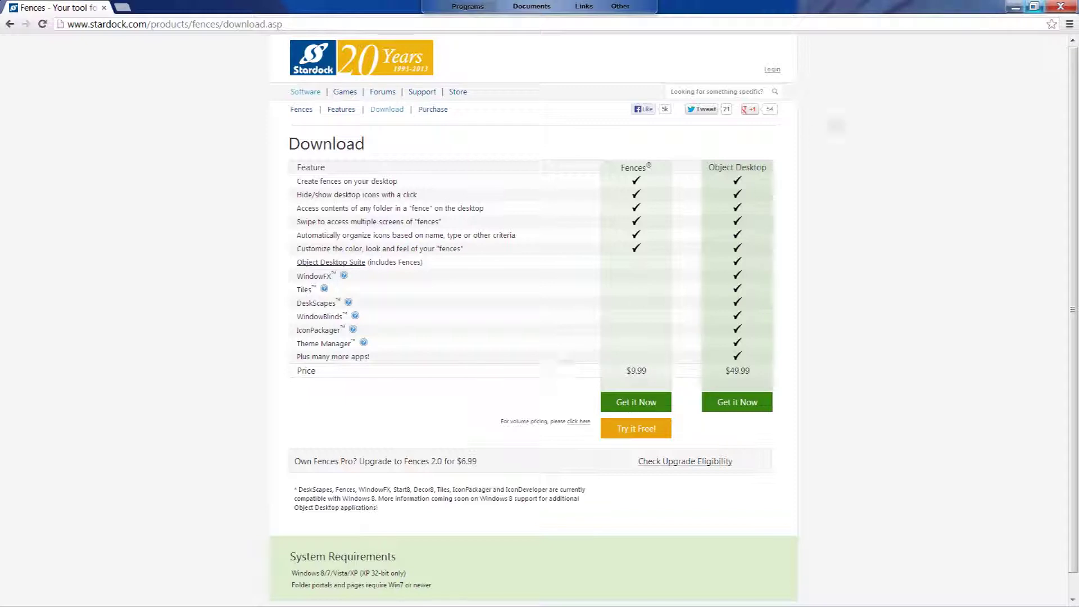
click(1061, 7)
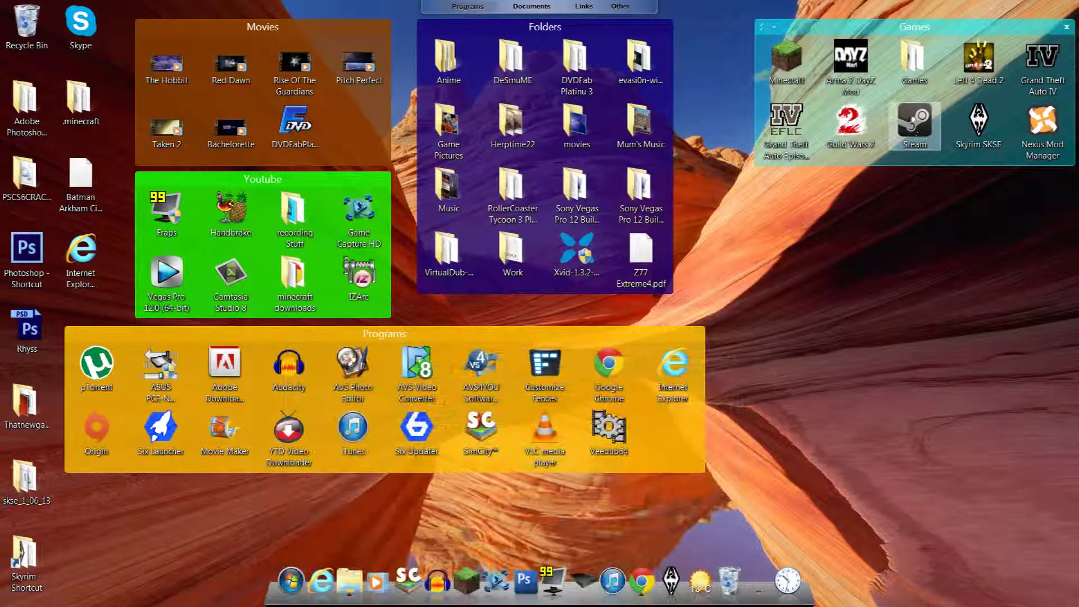
double_click(795, 333)
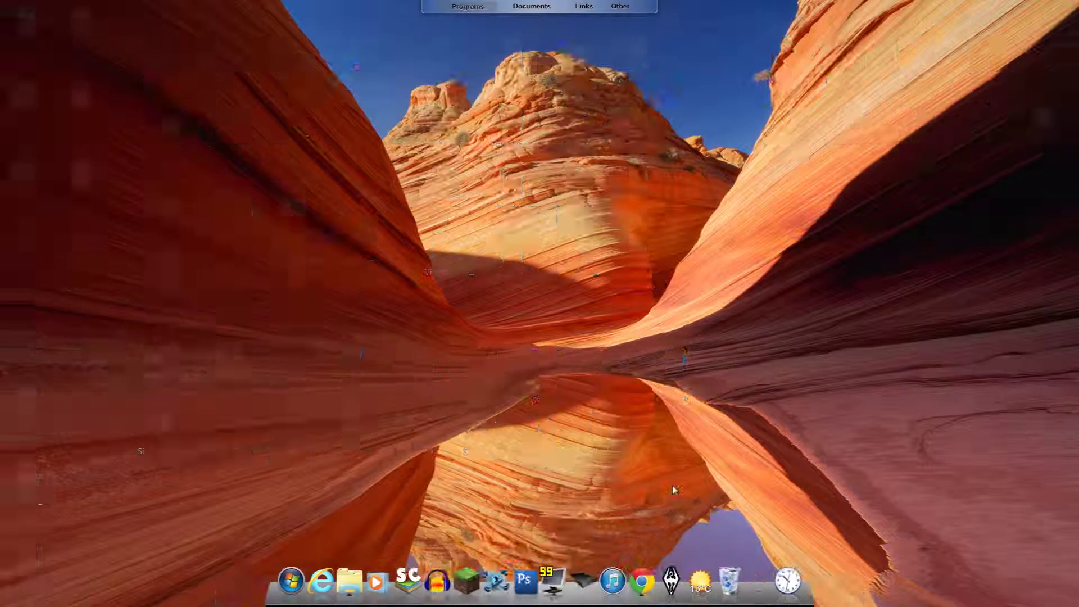
double_click(495, 540)
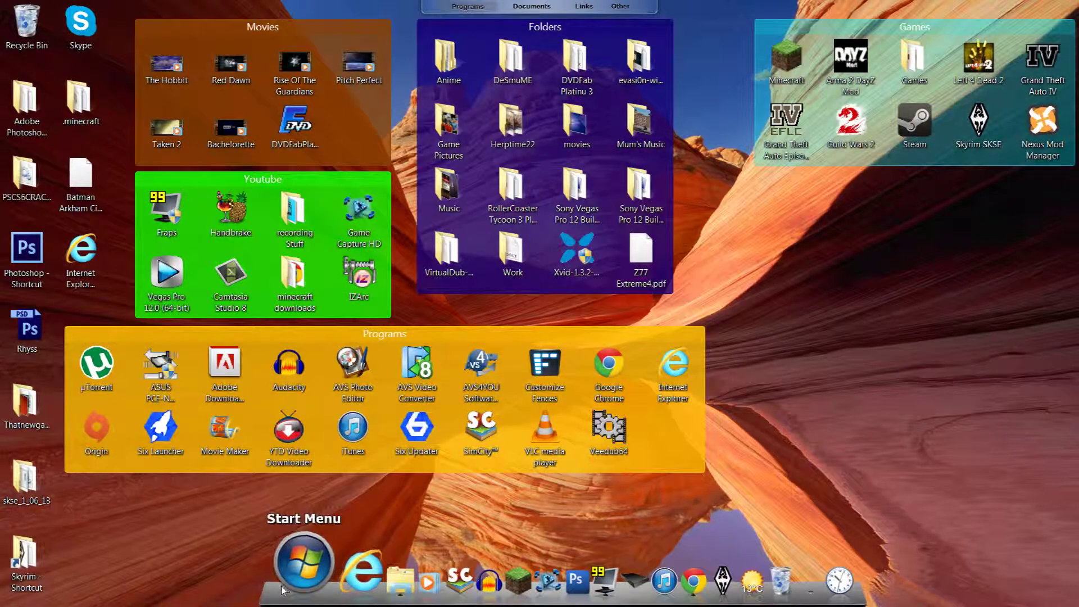